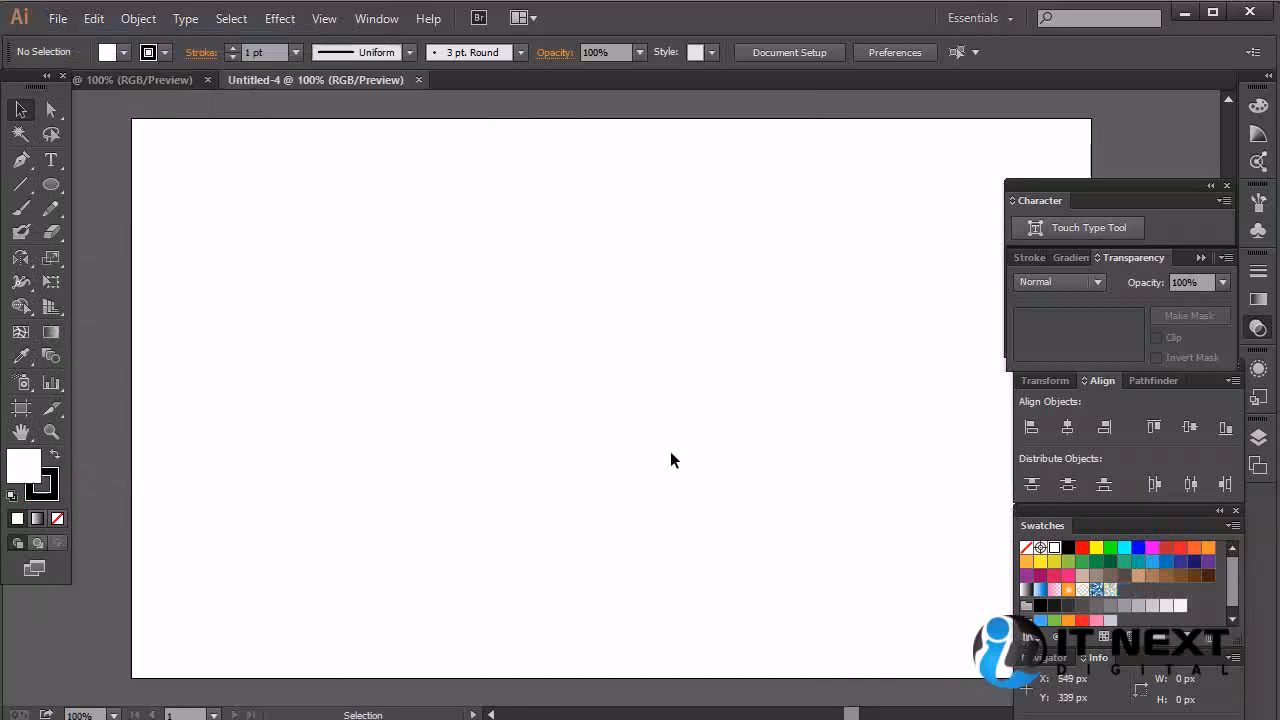
Step: Add the point text "welcome to itnext digital" near the middle of the artboard
left_click(52, 166)
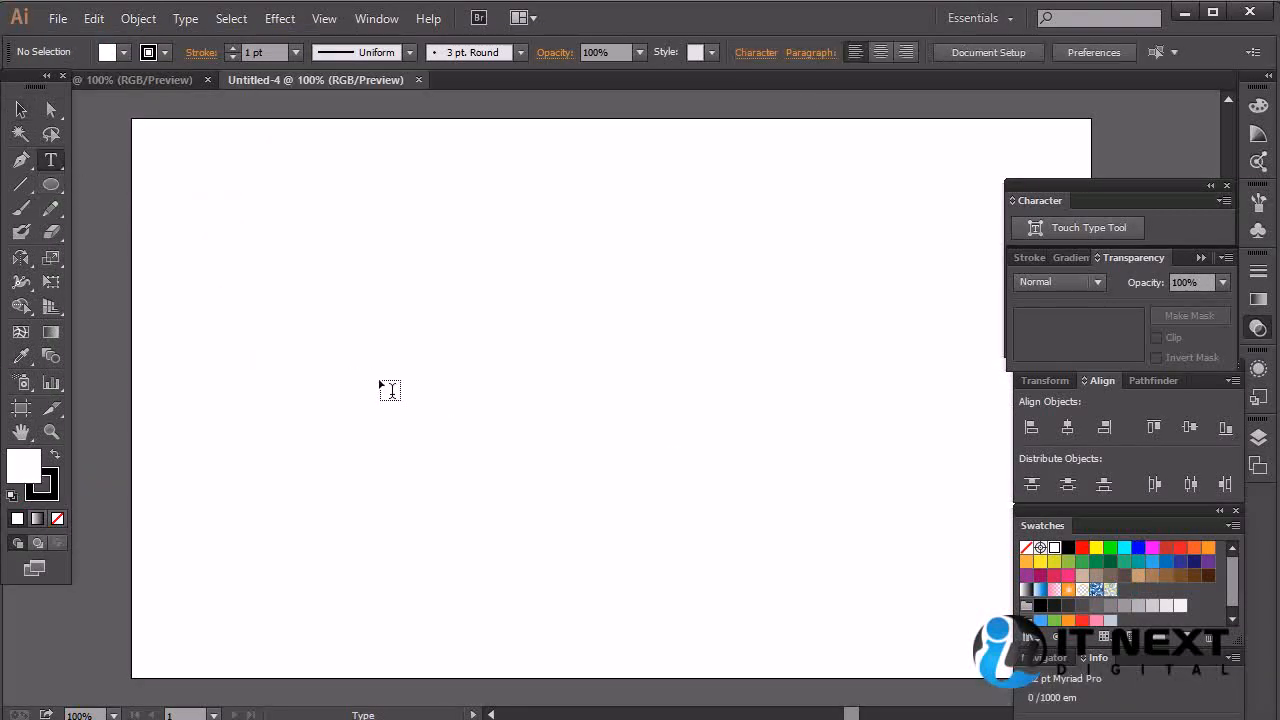
left_click(390, 398)
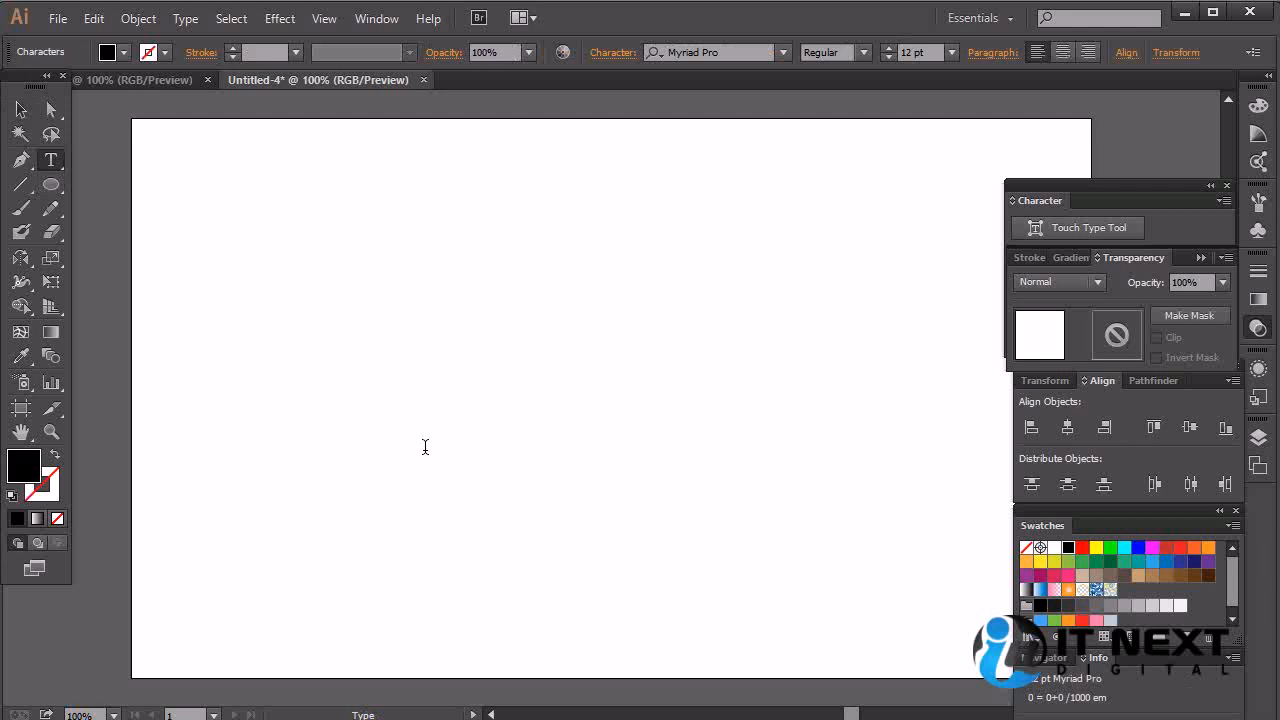
type("welcome to itnext digital")
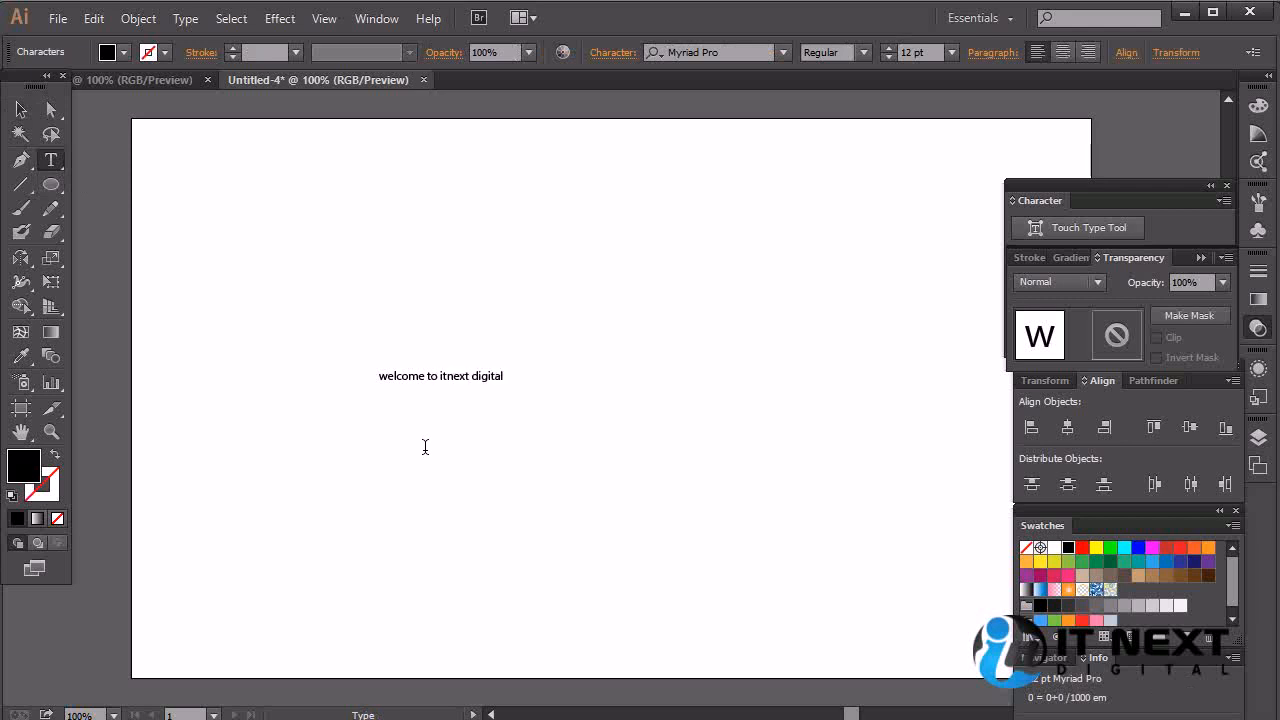
key("ctrl+a")
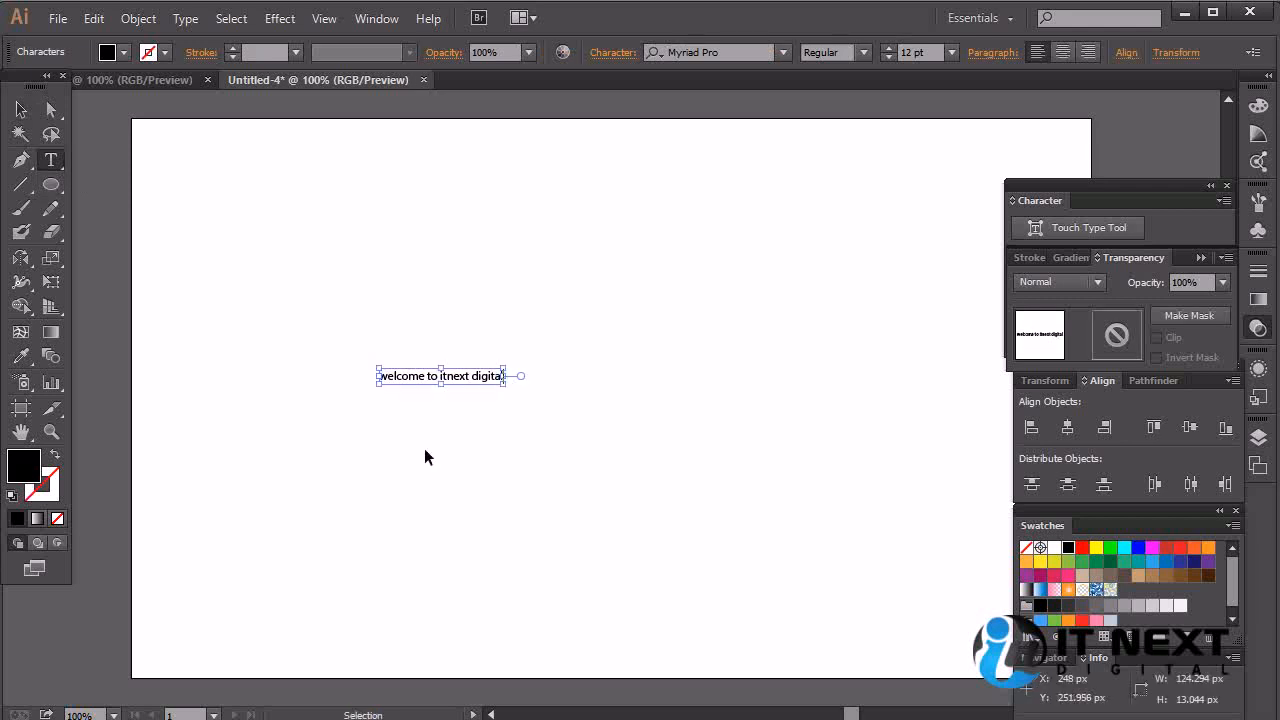
Step: Enlarge the text to about 53.5 pt near the artboard's centre and fill it with green
left_click(21, 109)
left_click_drag(502, 383, 718, 405)
left_click_drag(586, 370, 692, 381)
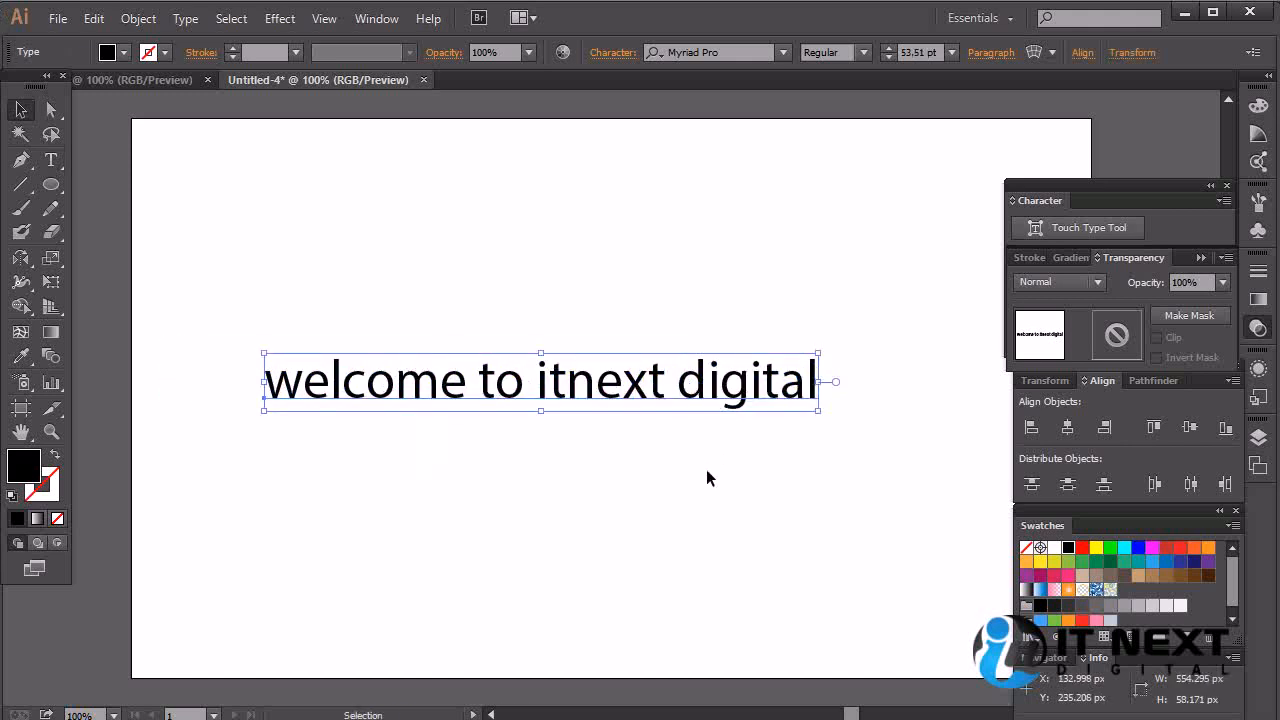
left_click(1082, 562)
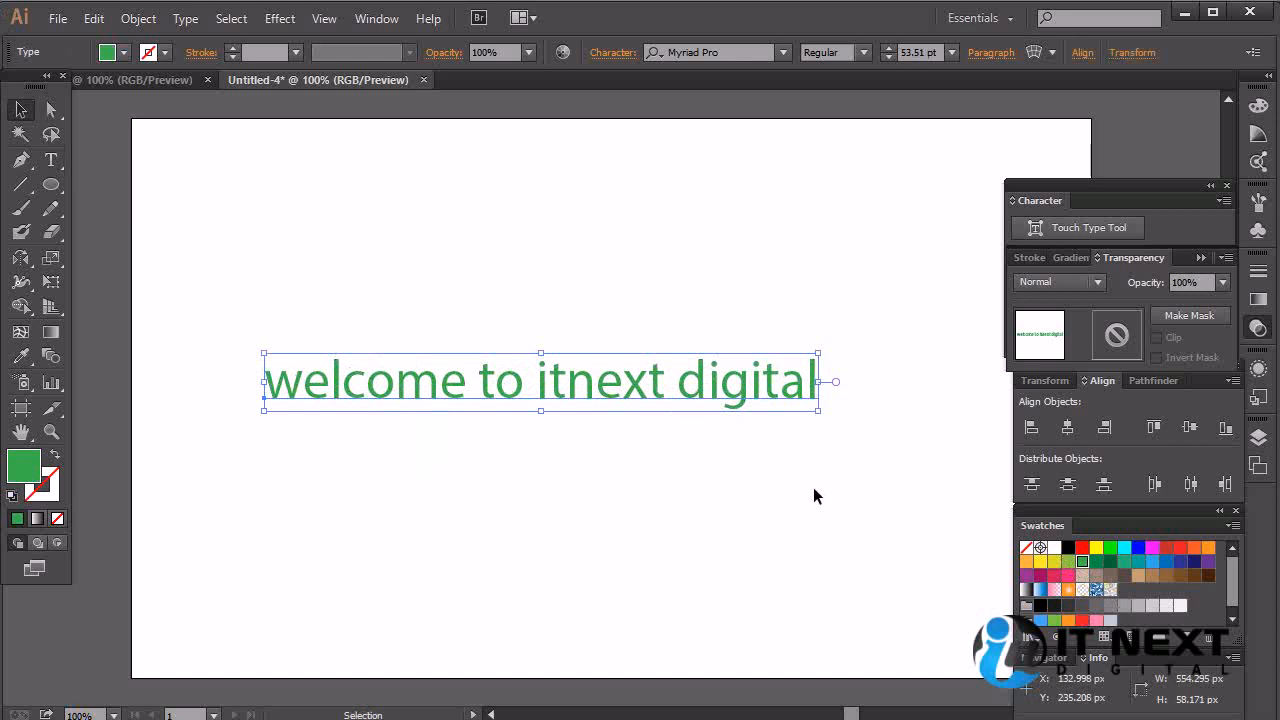
Step: Load the PANTONE+ CMYK Uncoated color book and enlarge its panel to browse the swatches
left_click(1032, 640)
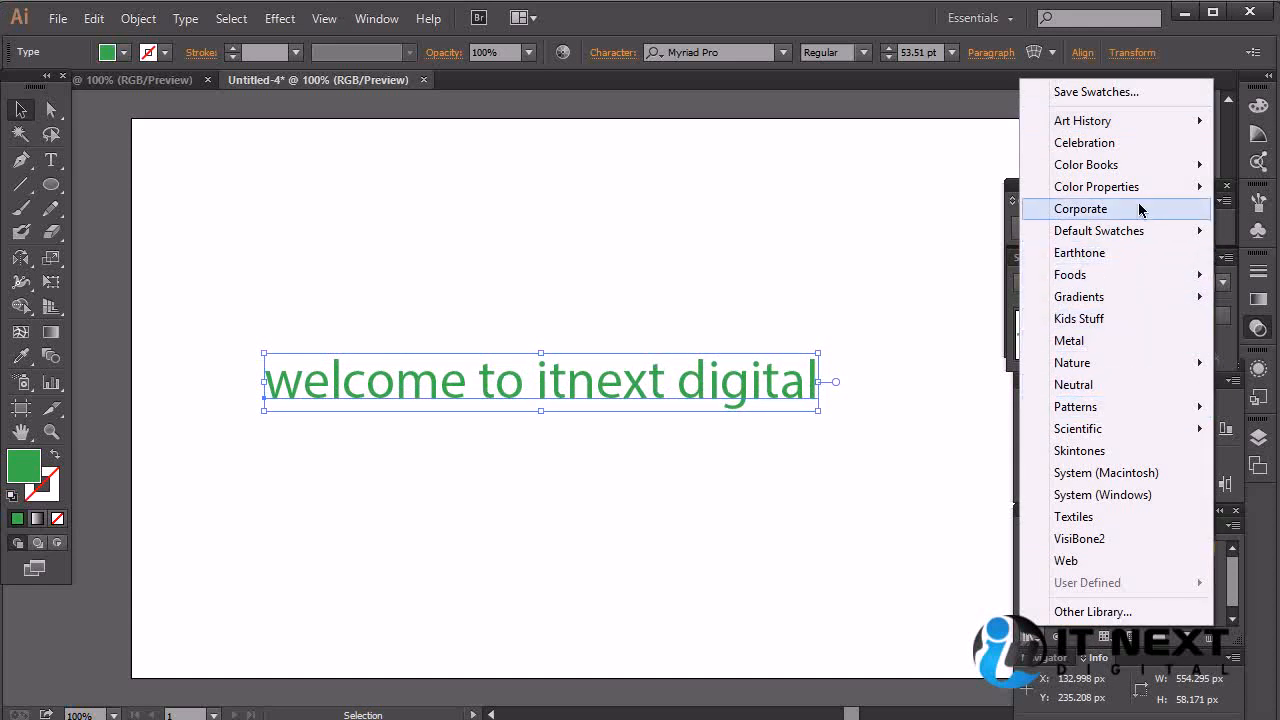
mouse_move(1143, 170)
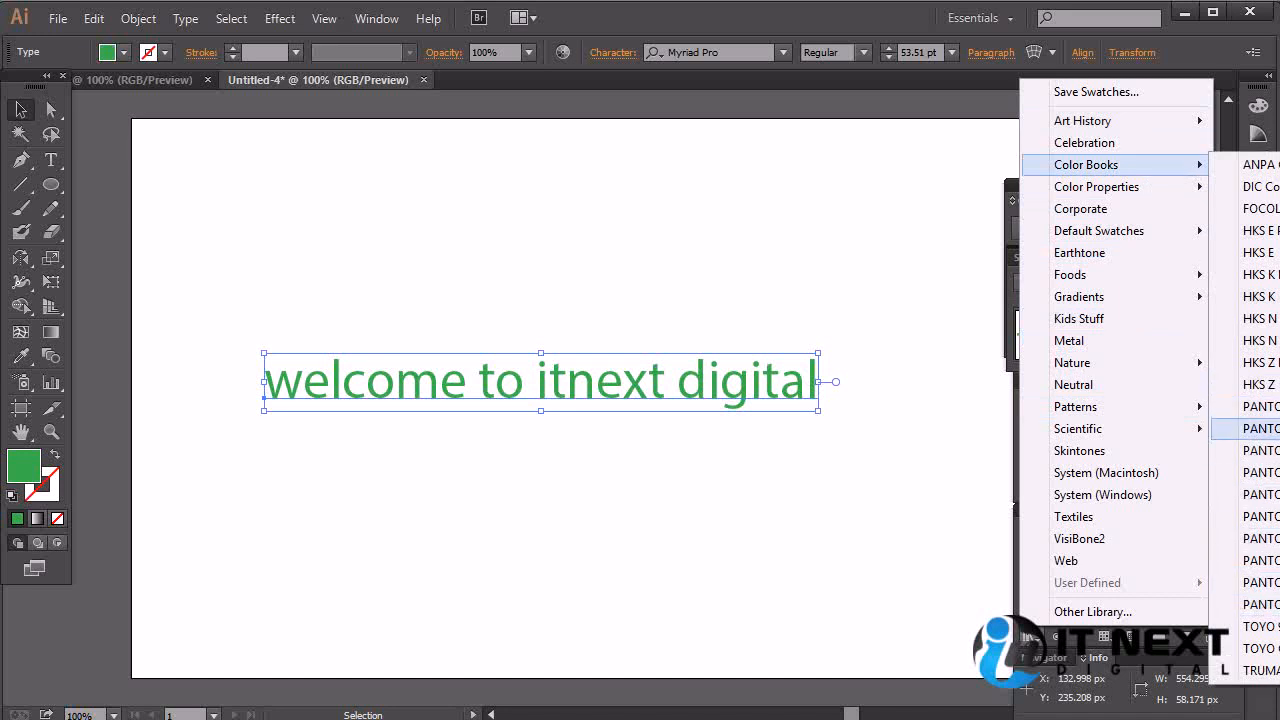
left_click(1255, 428)
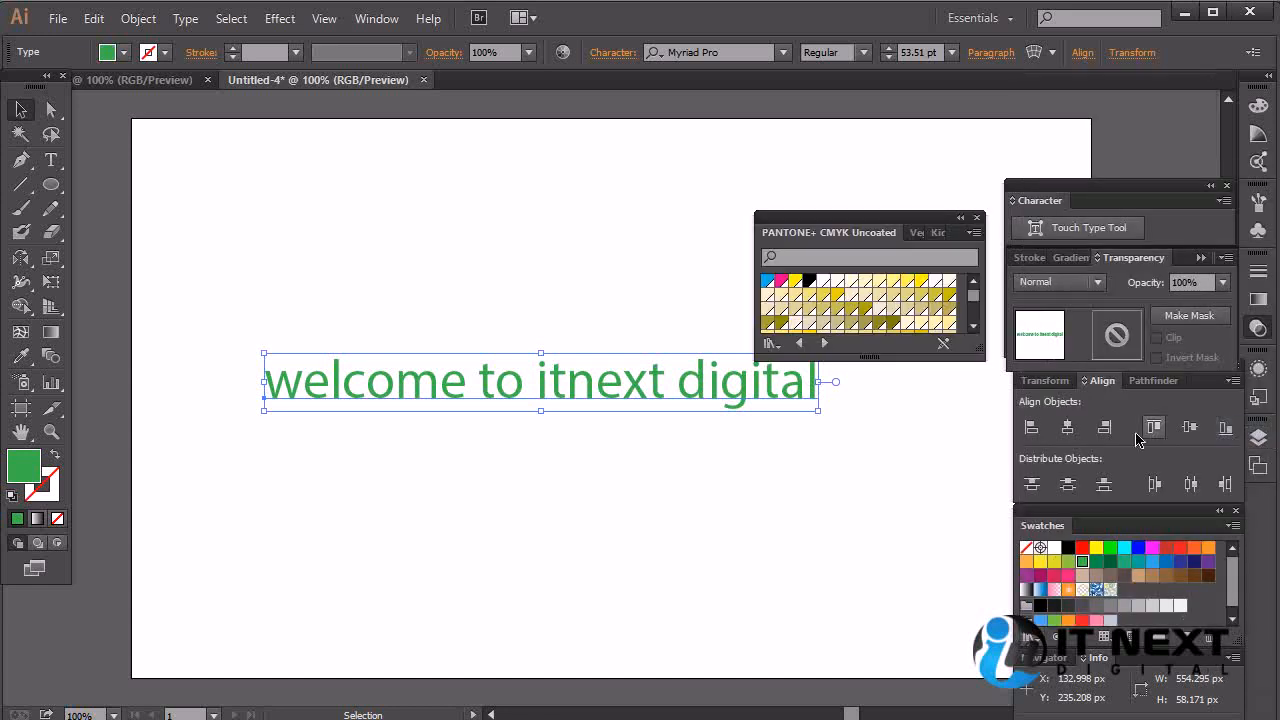
left_click_drag(978, 356, 1016, 692)
left_click_drag(1007, 313, 1004, 278)
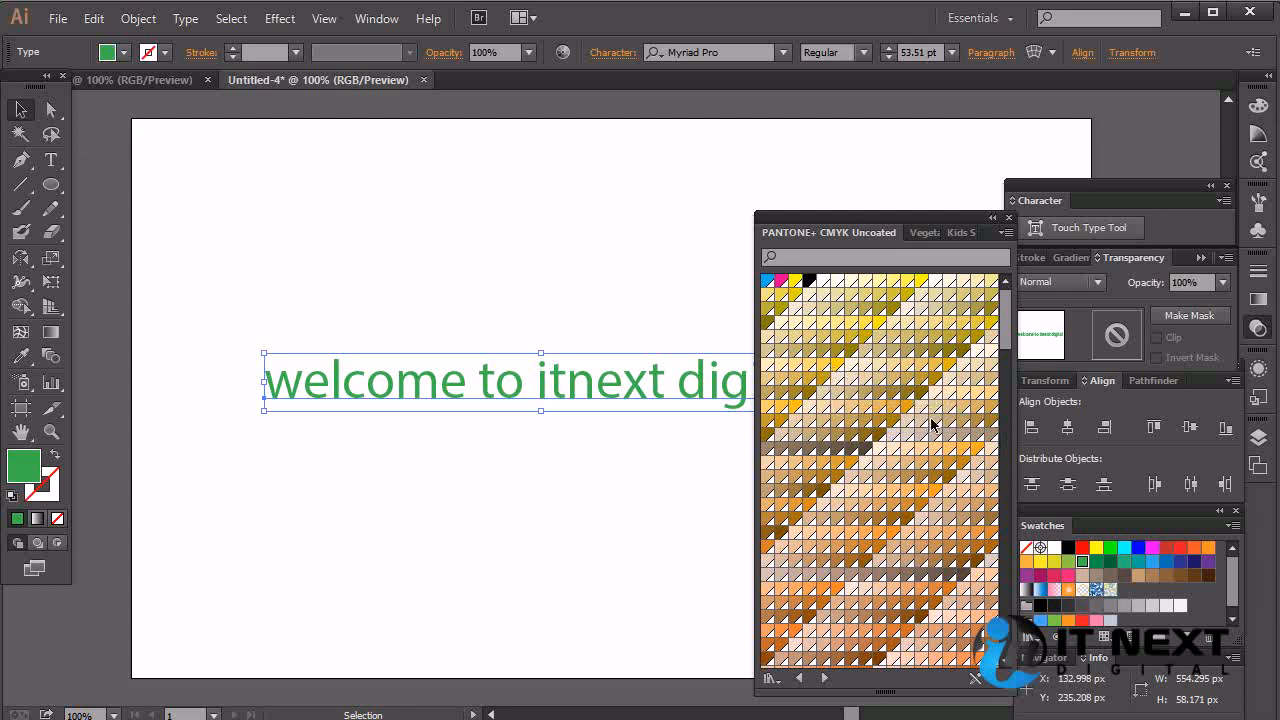
left_click_drag(1007, 320, 996, 508)
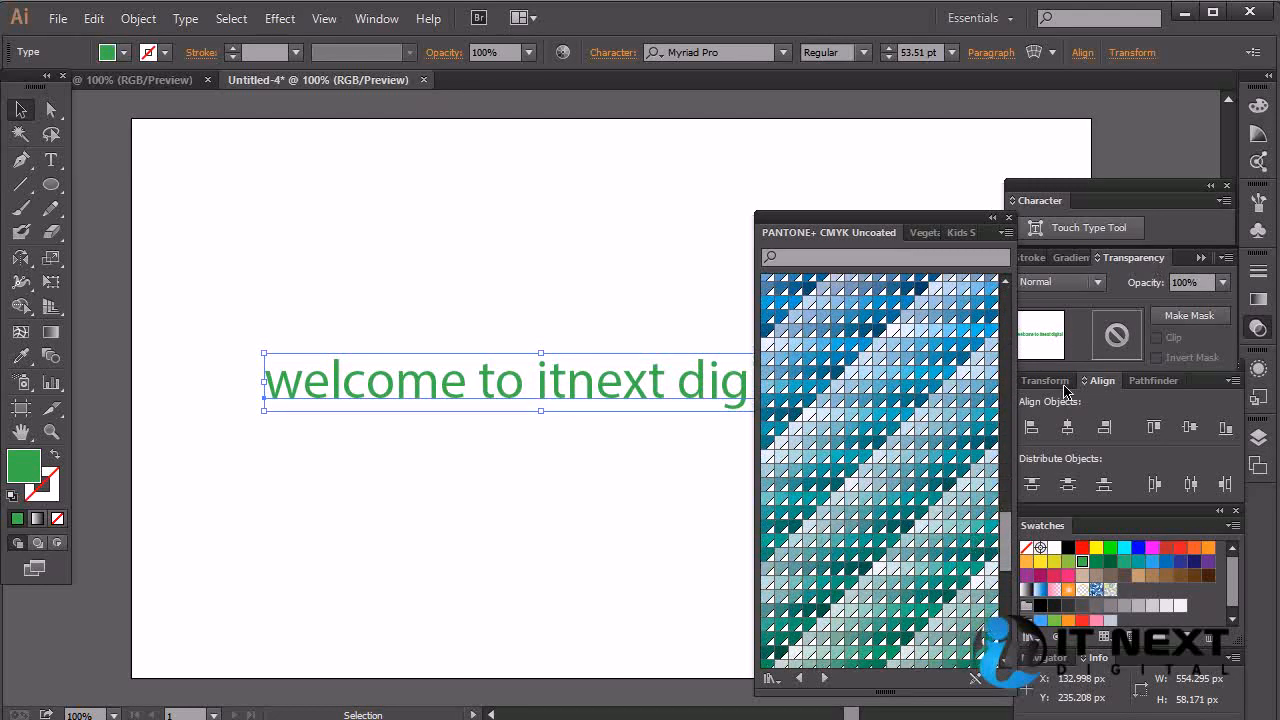
Step: Switch the swatch library to the PANTONE+ CMYK Coated color book and browse to its green swatches
left_click(771, 678)
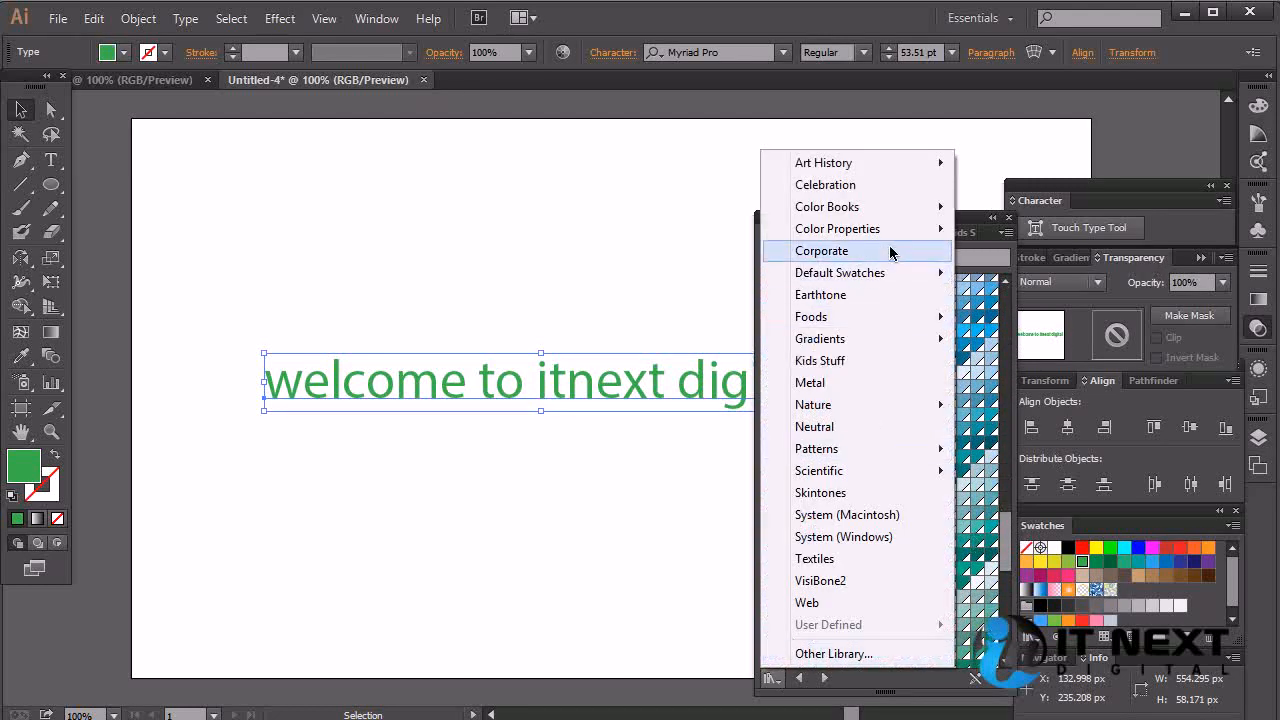
mouse_move(882, 210)
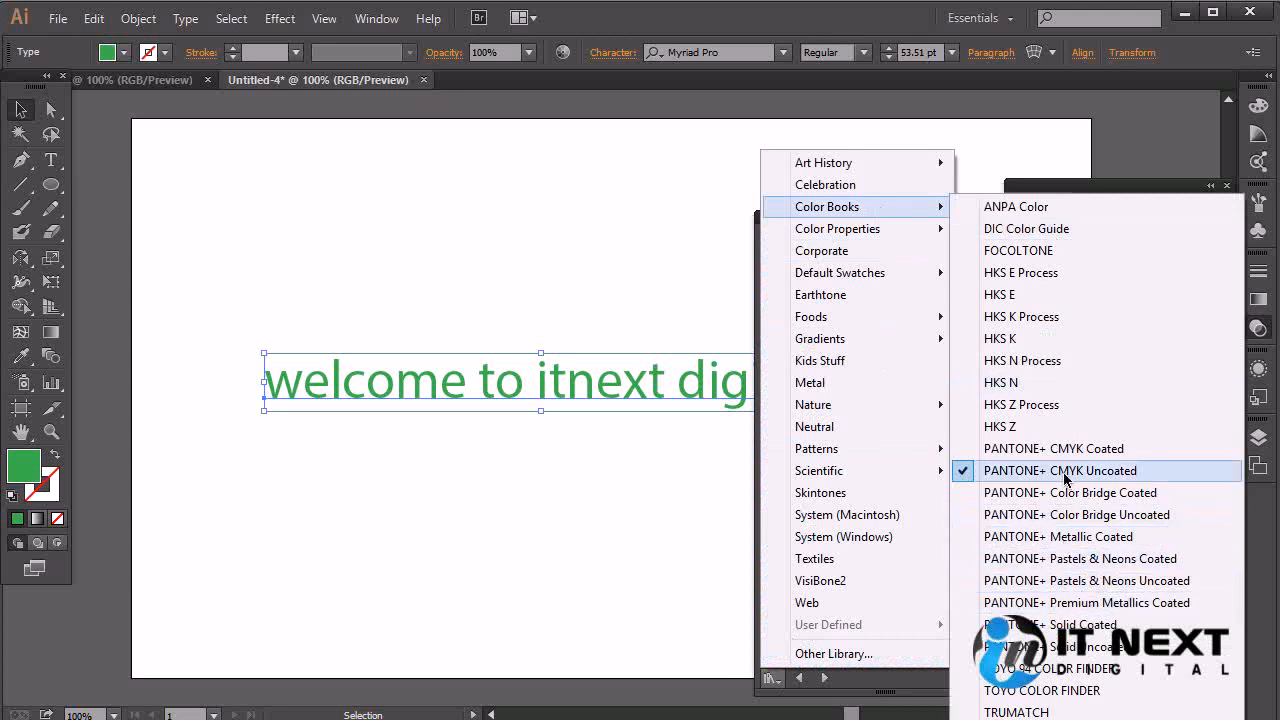
left_click(1142, 449)
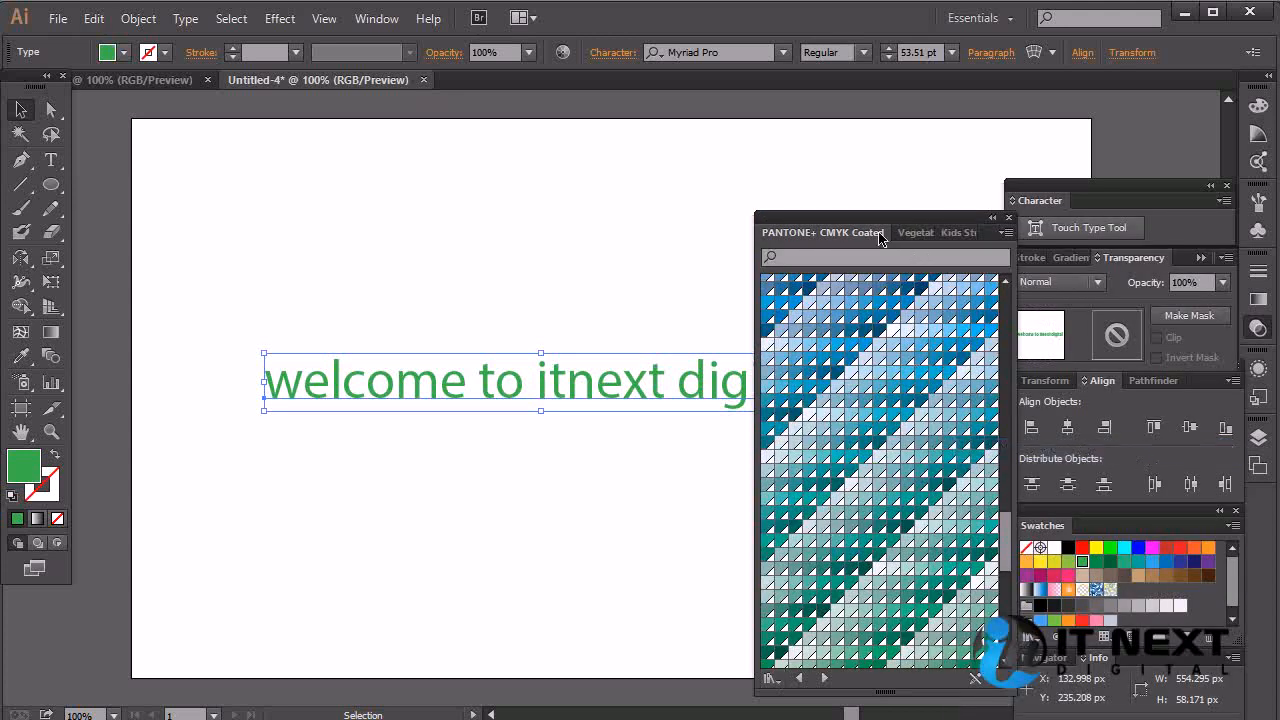
left_click_drag(880, 222, 854, 126)
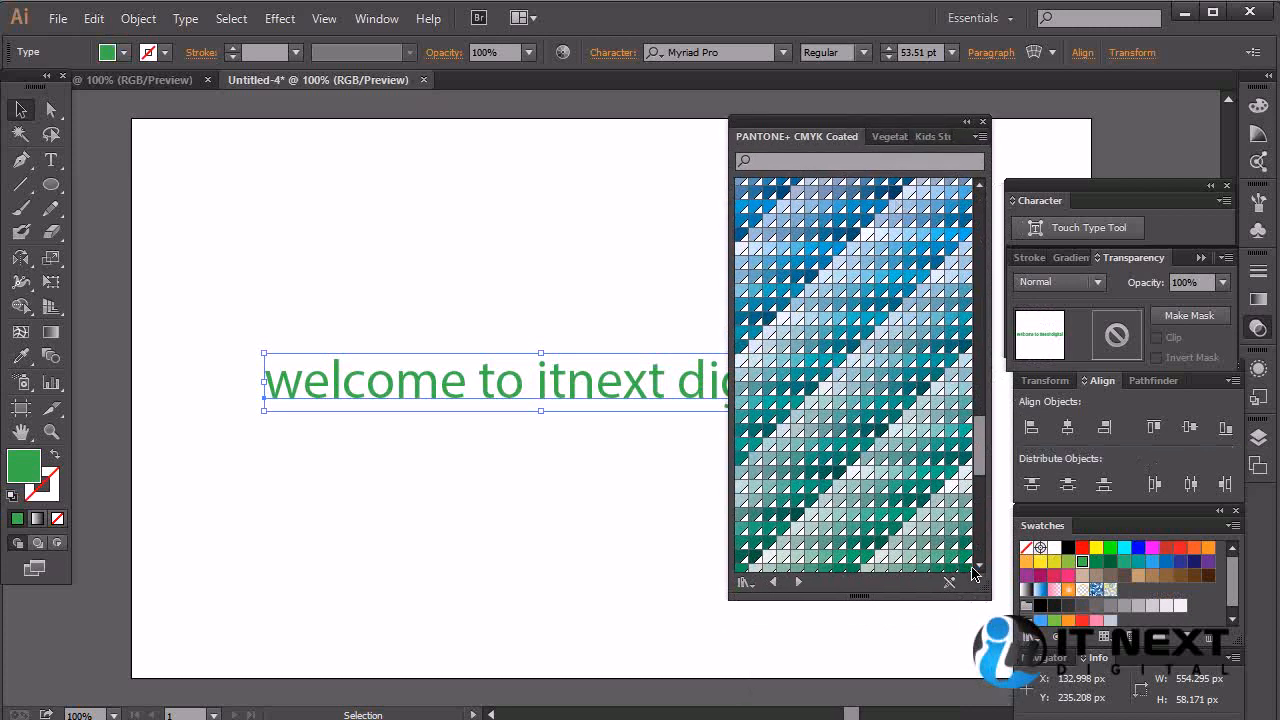
left_click_drag(984, 437, 962, 402)
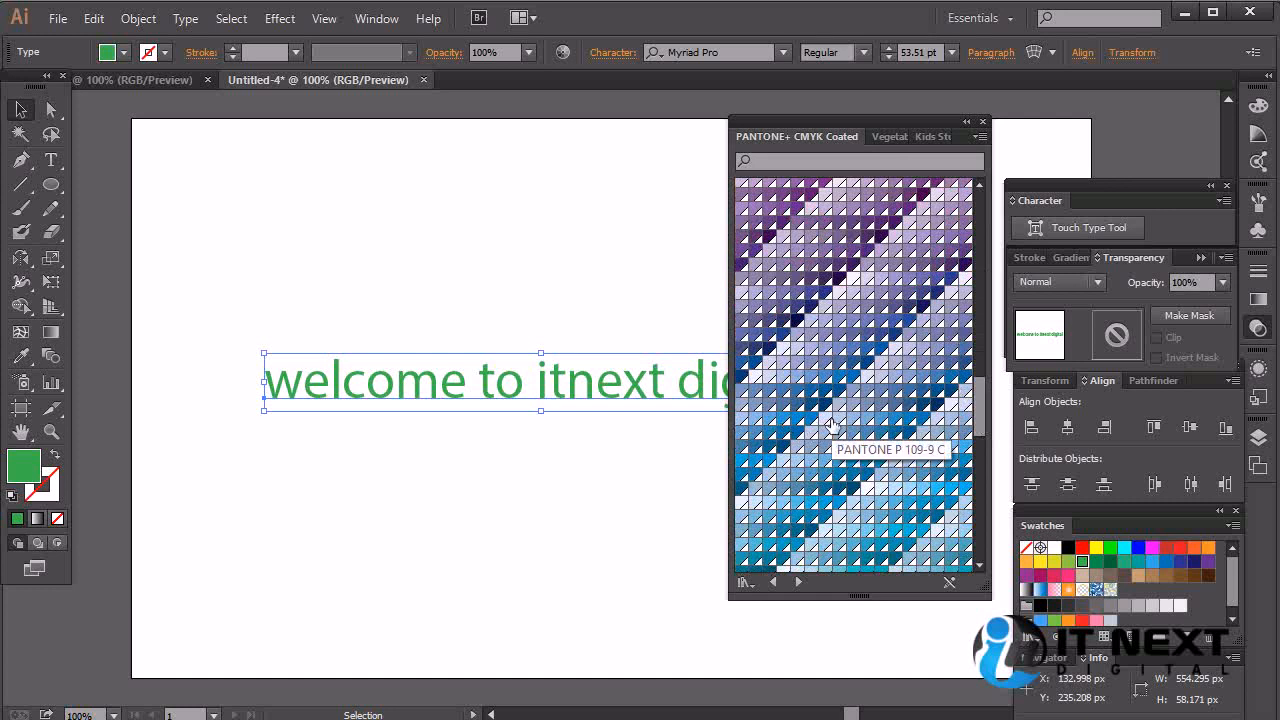
left_click_drag(983, 405, 980, 493)
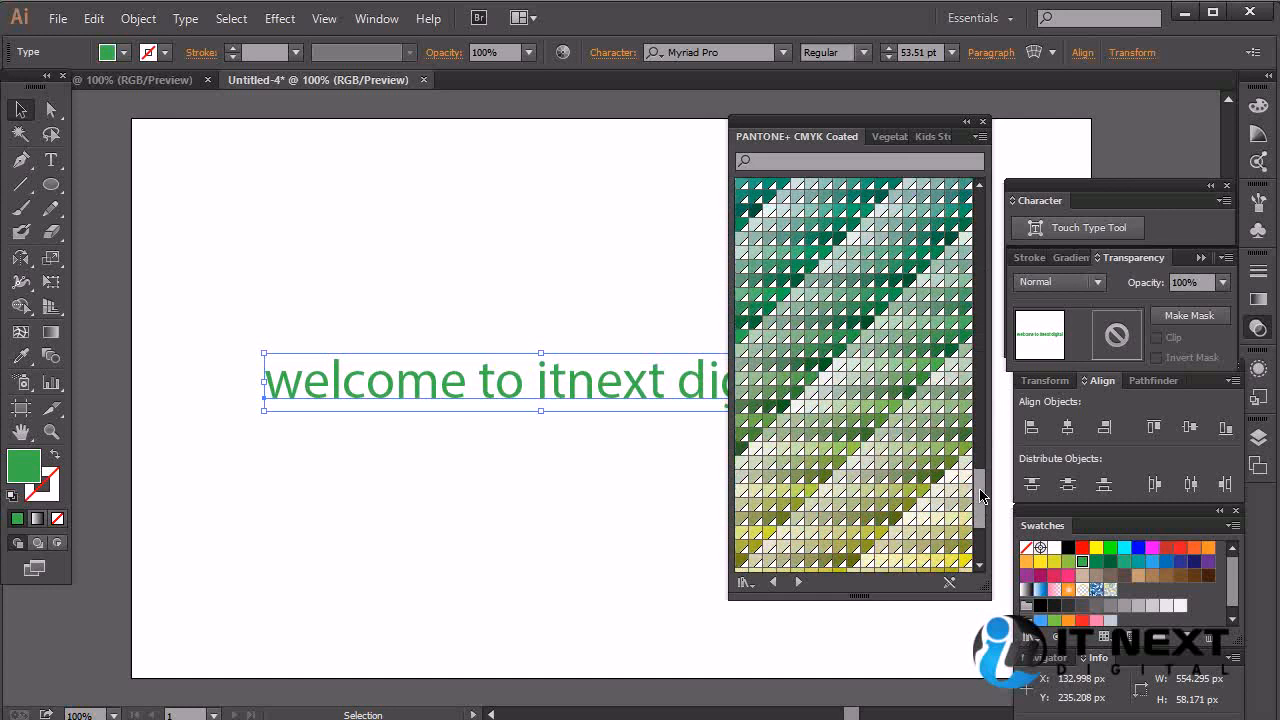
Step: Apply a row of progressively lighter PANTONE P 157 greens to the text, from P 157-8 C to the palest, collecting them as document swatches
left_click(854, 457)
left_click(826, 451)
left_click(804, 451)
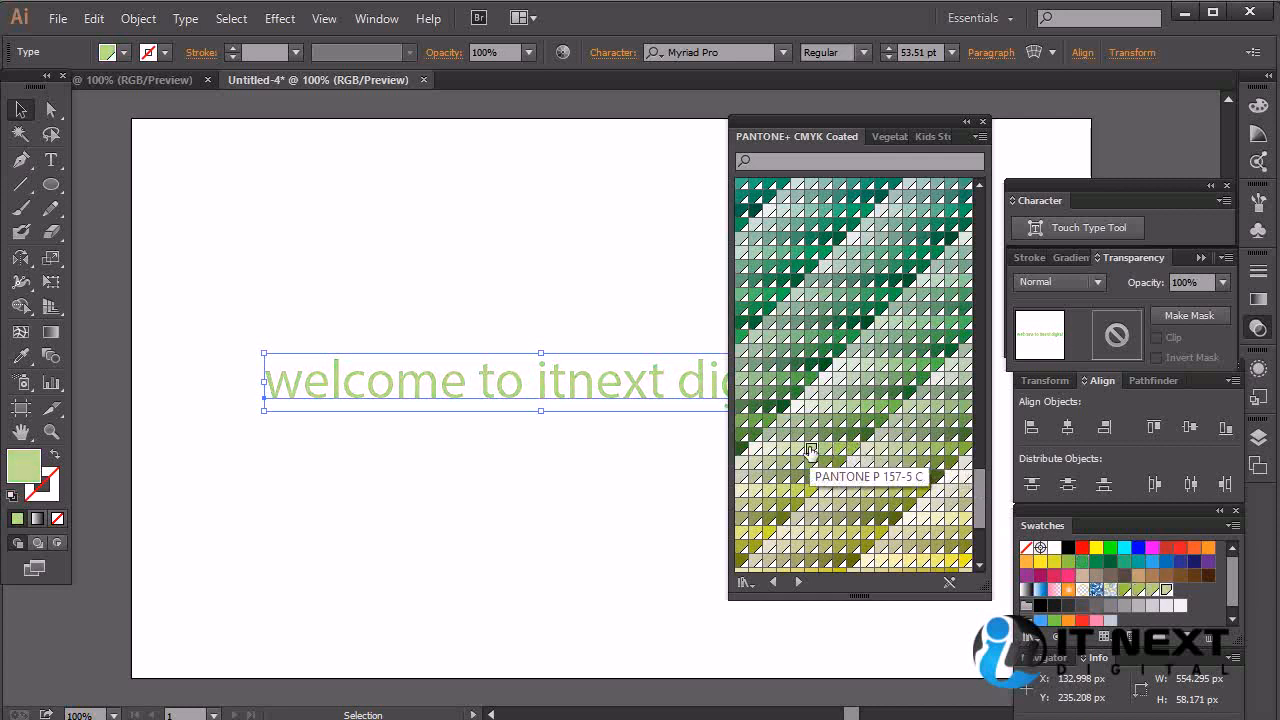
left_click(797, 451)
left_click(785, 451)
left_click(774, 452)
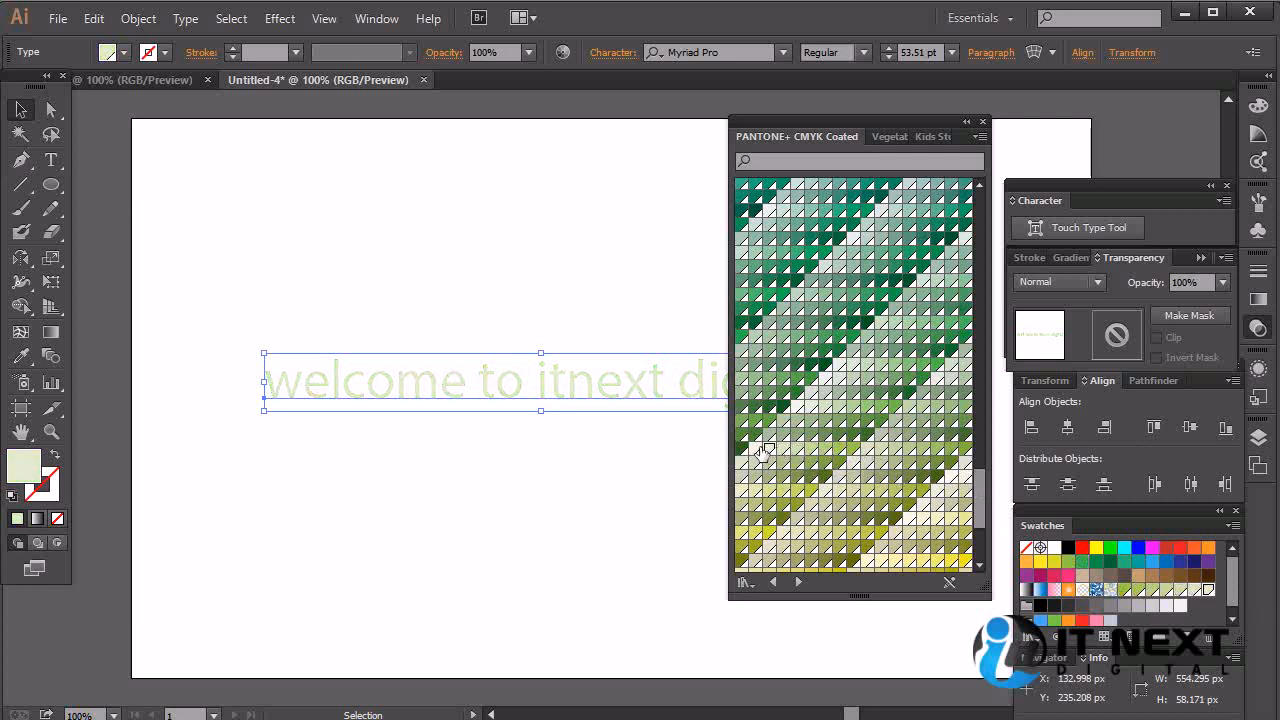
left_click(757, 451)
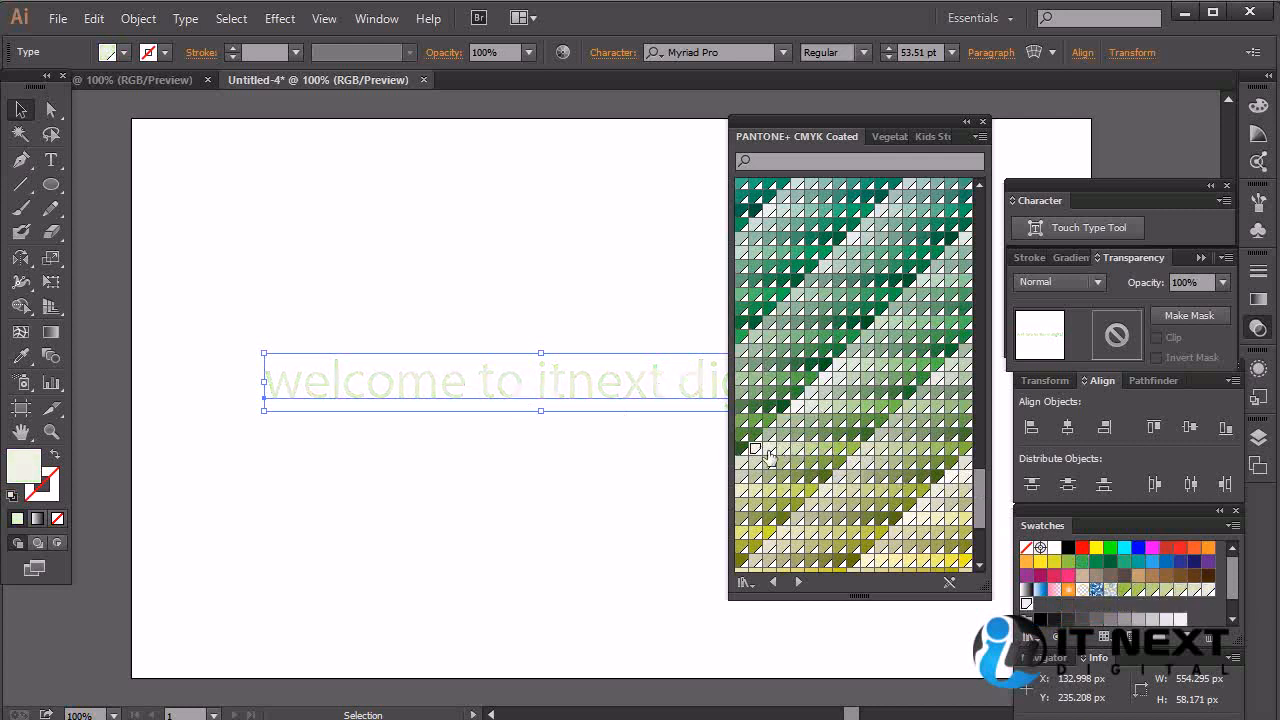
Step: Close the color book and duplicate the text twice, placing one copy below and one above the original
left_click(1122, 598)
left_click(982, 121)
left_click(868, 462)
left_click(741, 381)
left_click_drag(741, 381, 777, 262)
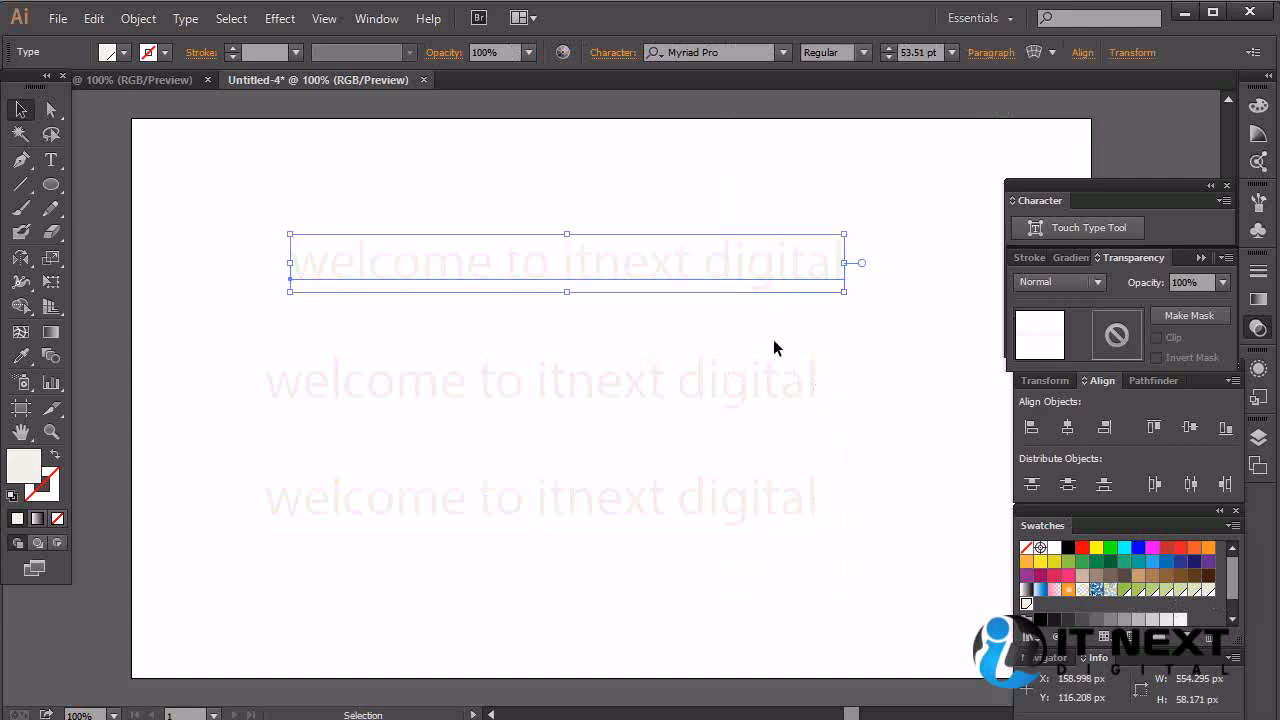
Step: Fill the middle text with PANTONE P 157-8 C, the upper one with a lighter collected green and the lower one with a very pale tint
left_click(772, 375)
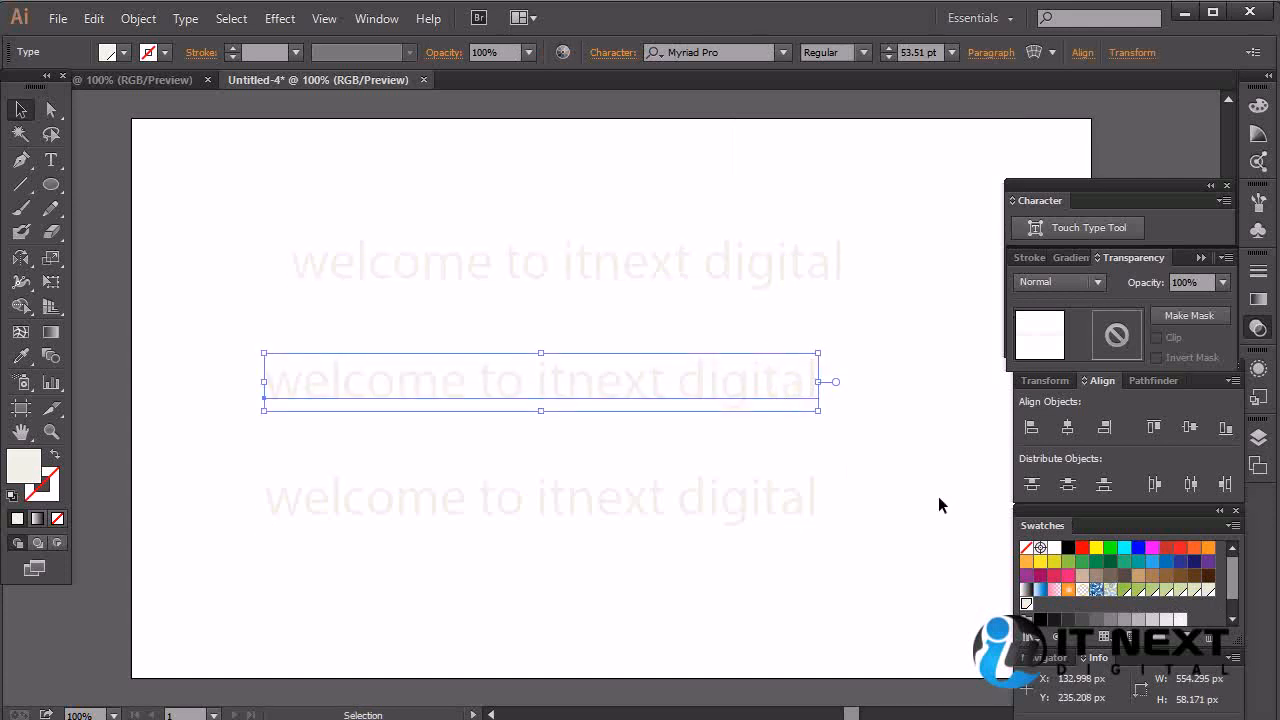
left_click(1125, 591)
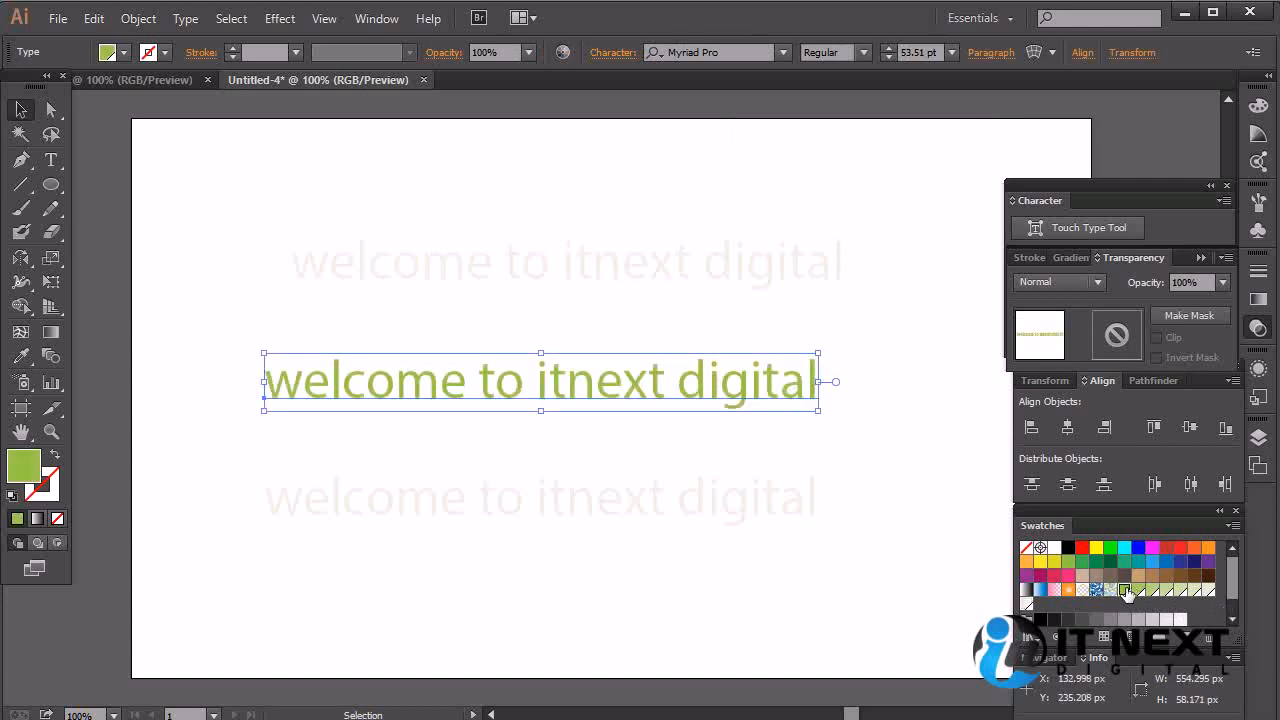
left_click(676, 279)
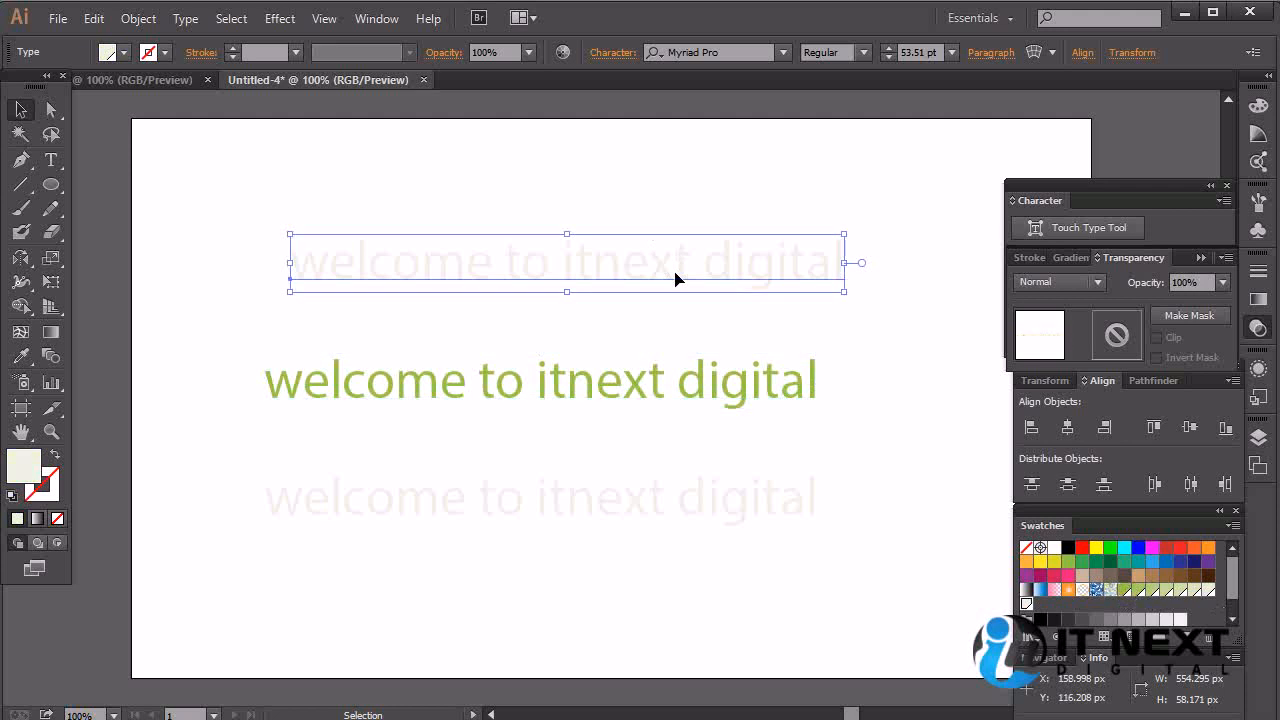
left_click(1153, 590)
left_click(737, 512)
left_click(1208, 591)
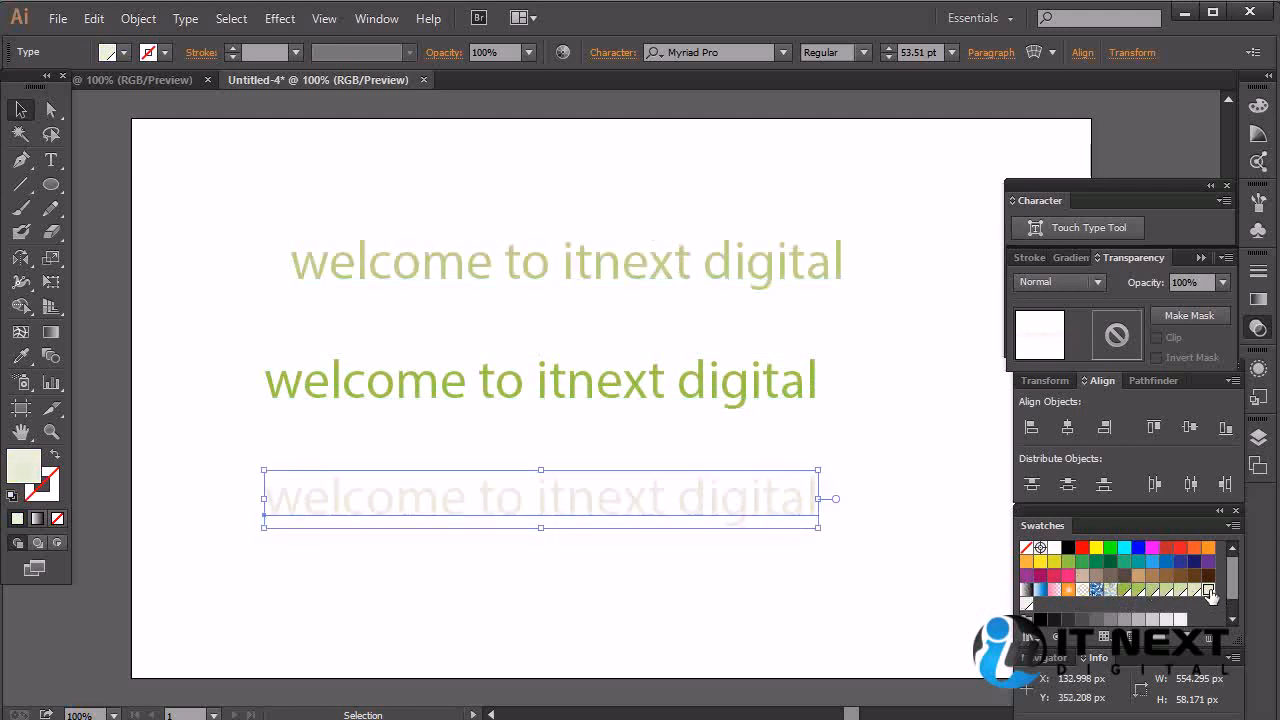
Step: Redefine the global PANTONE P 157-8 C swatch used by the middle text as a blue with R 79 and B 202
left_click(787, 401)
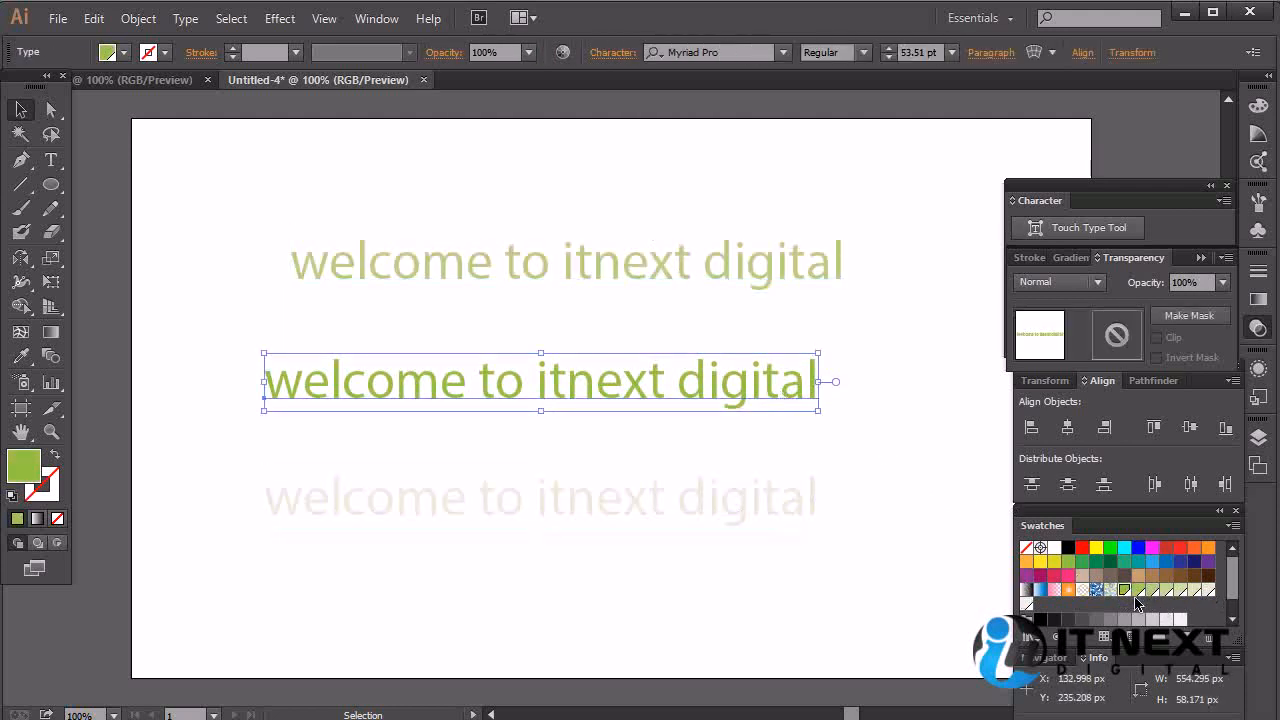
double_click(1124, 591)
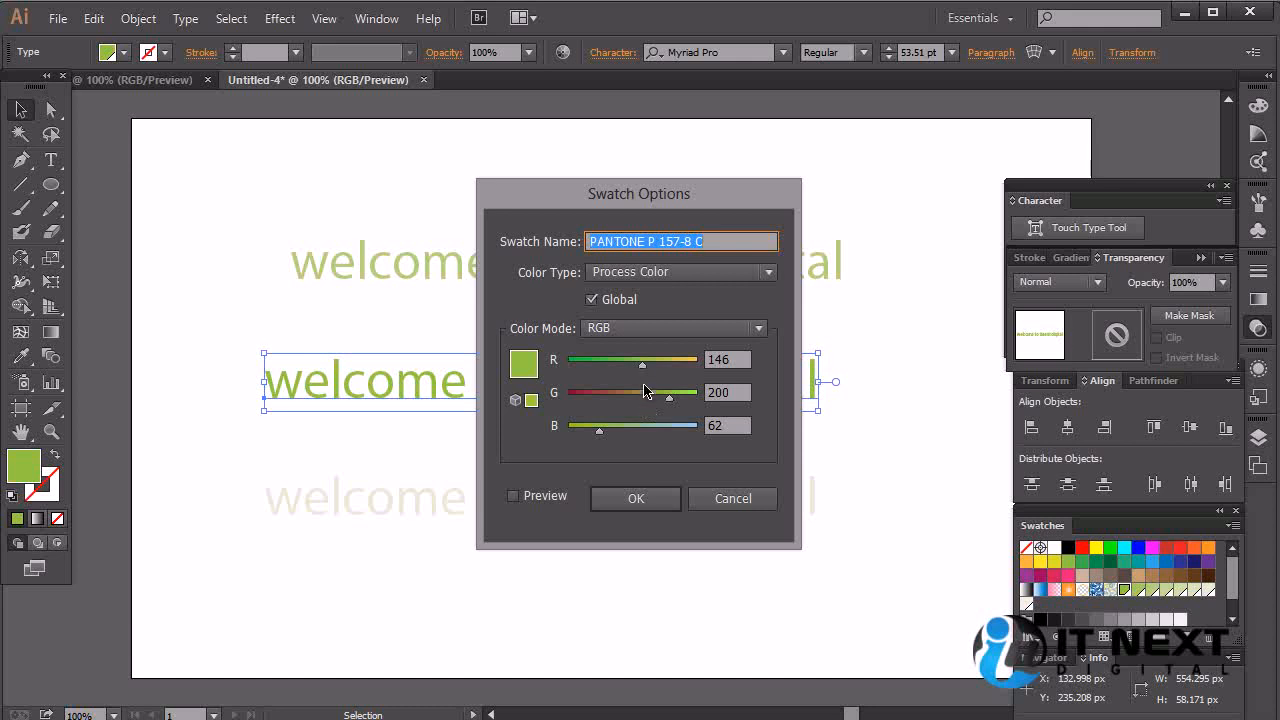
left_click_drag(643, 374, 610, 372)
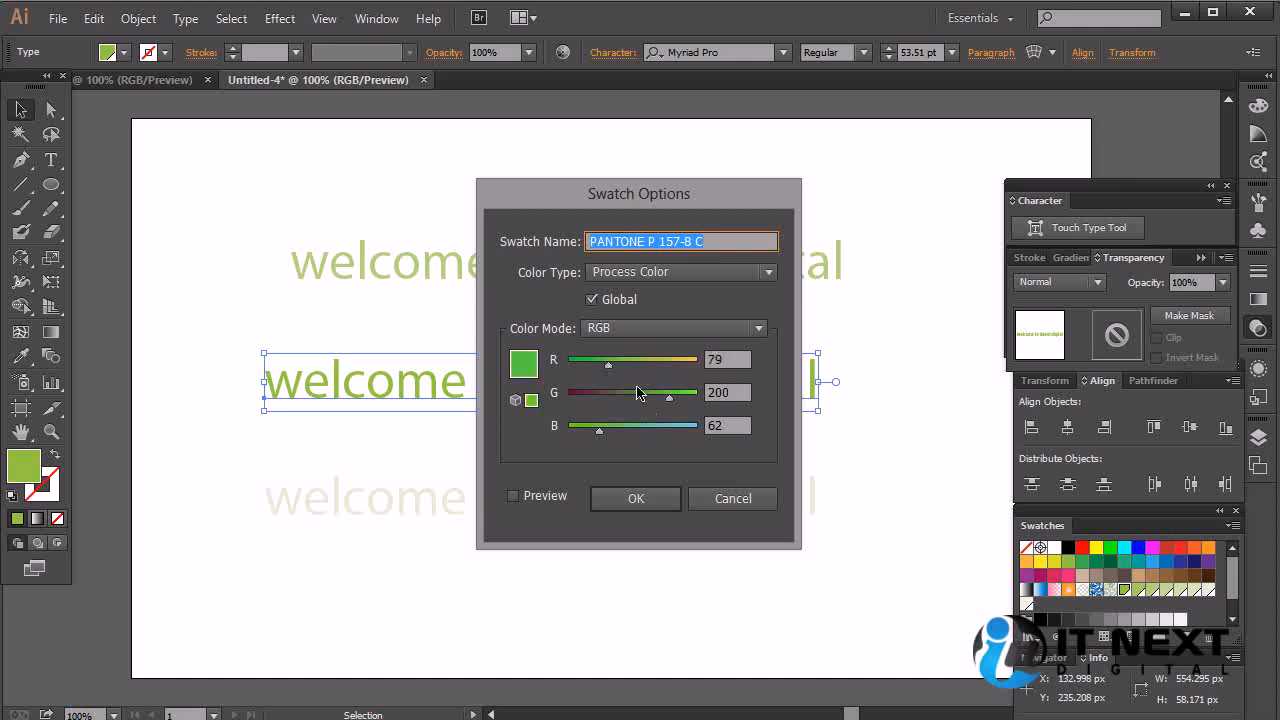
left_click_drag(600, 431, 670, 432)
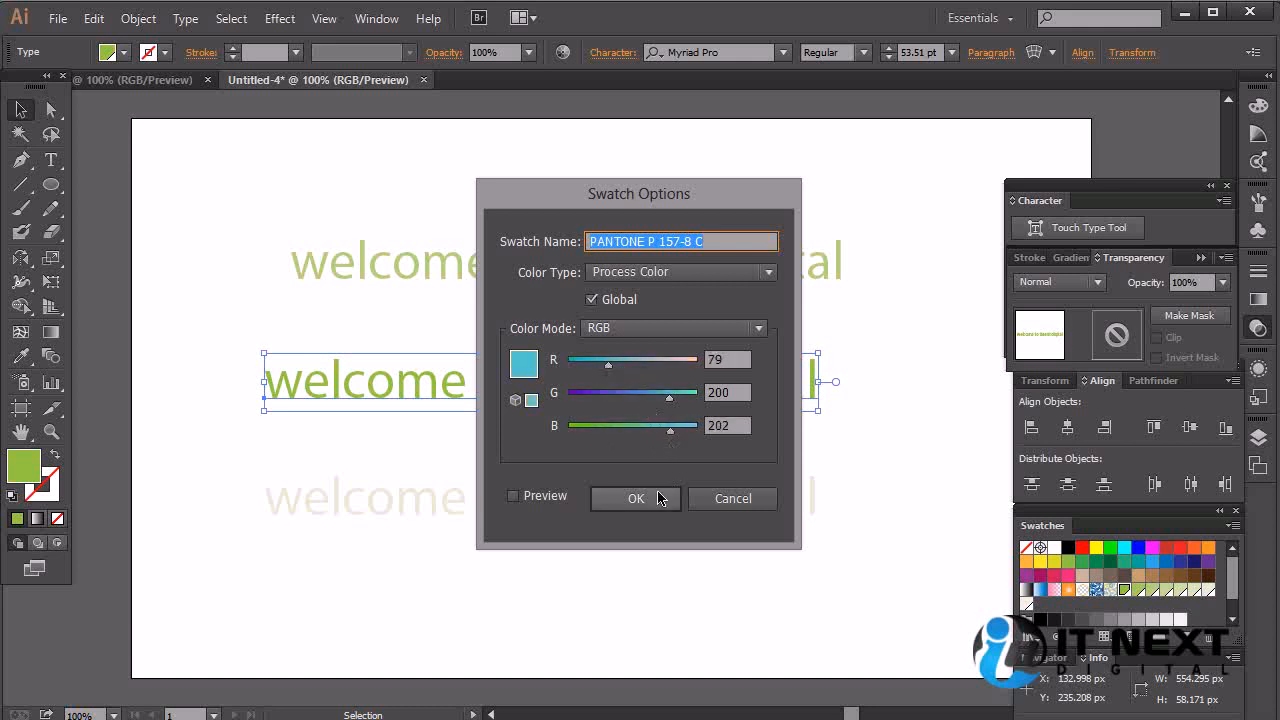
left_click(645, 497)
left_click(908, 397)
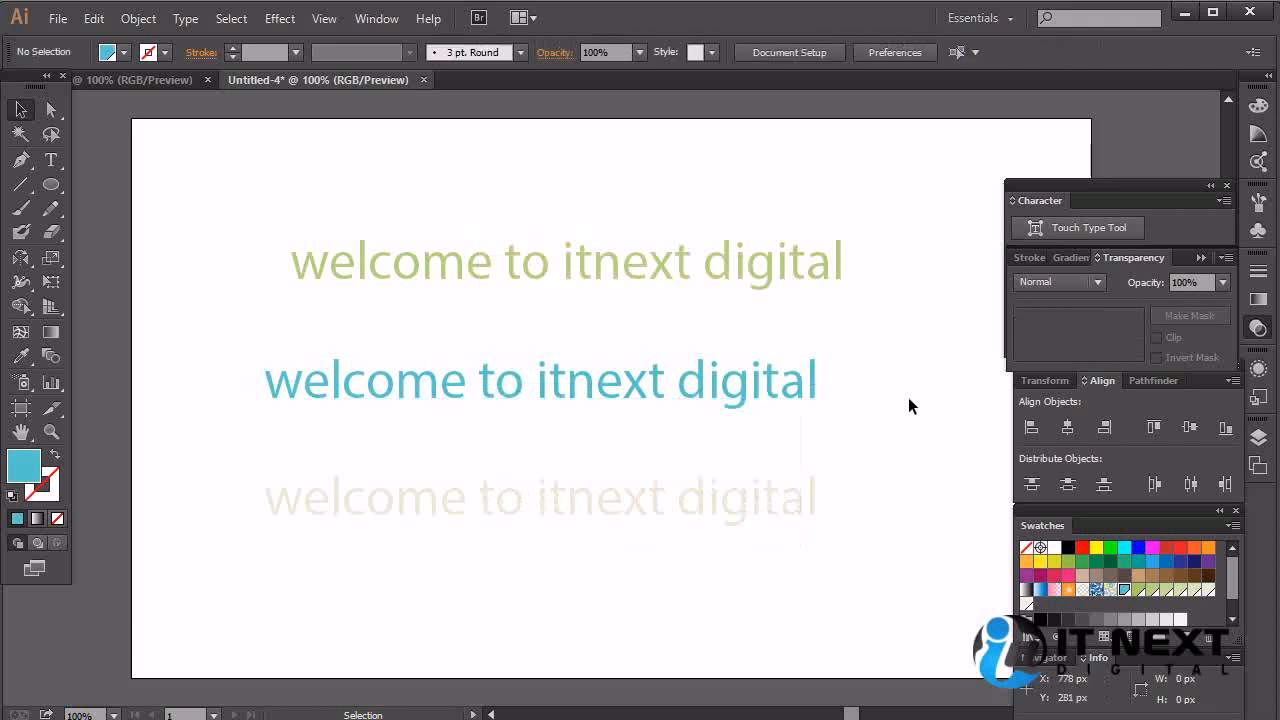
left_click(772, 398)
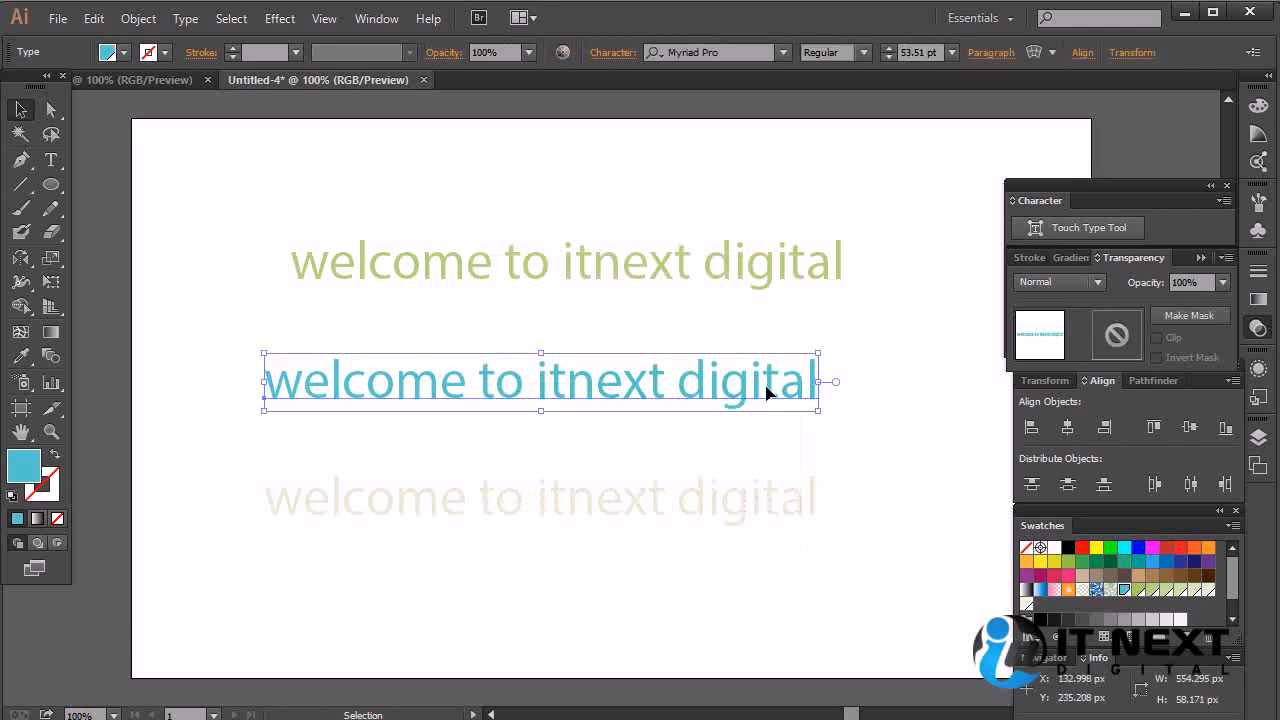
left_click(875, 393)
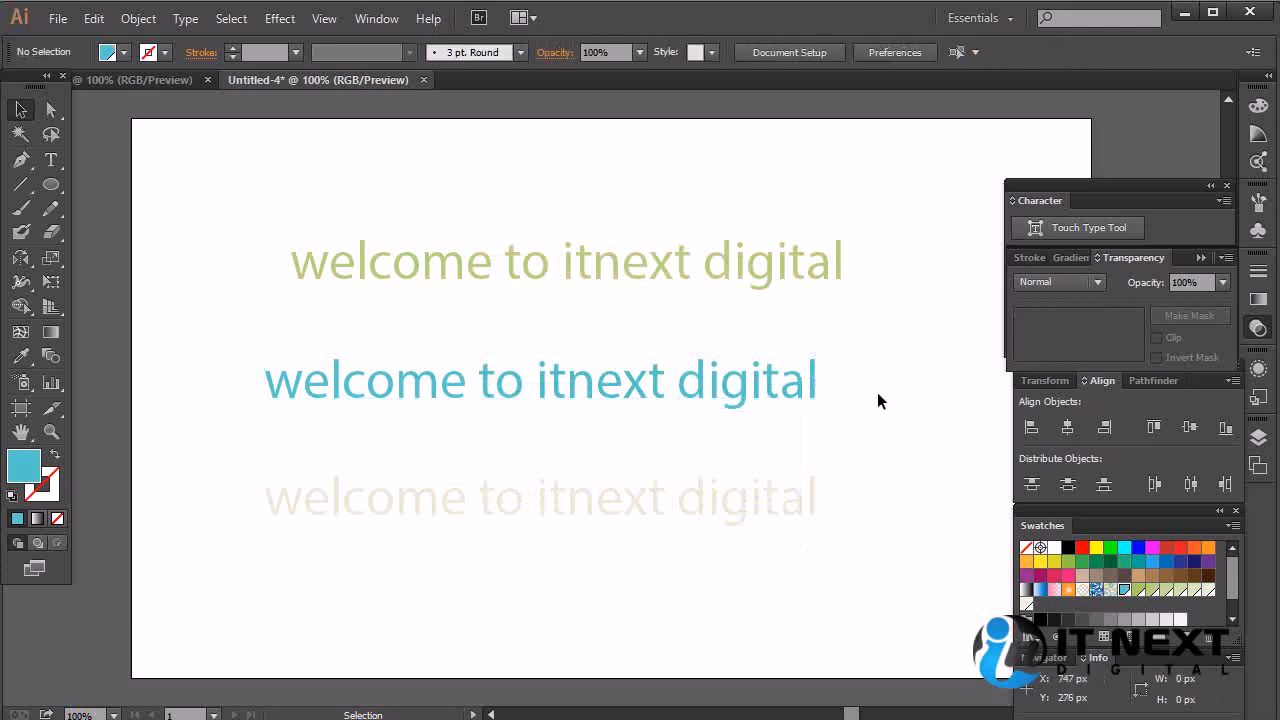
Step: Fill the lower text with the RGB Red swatch
left_click(732, 502)
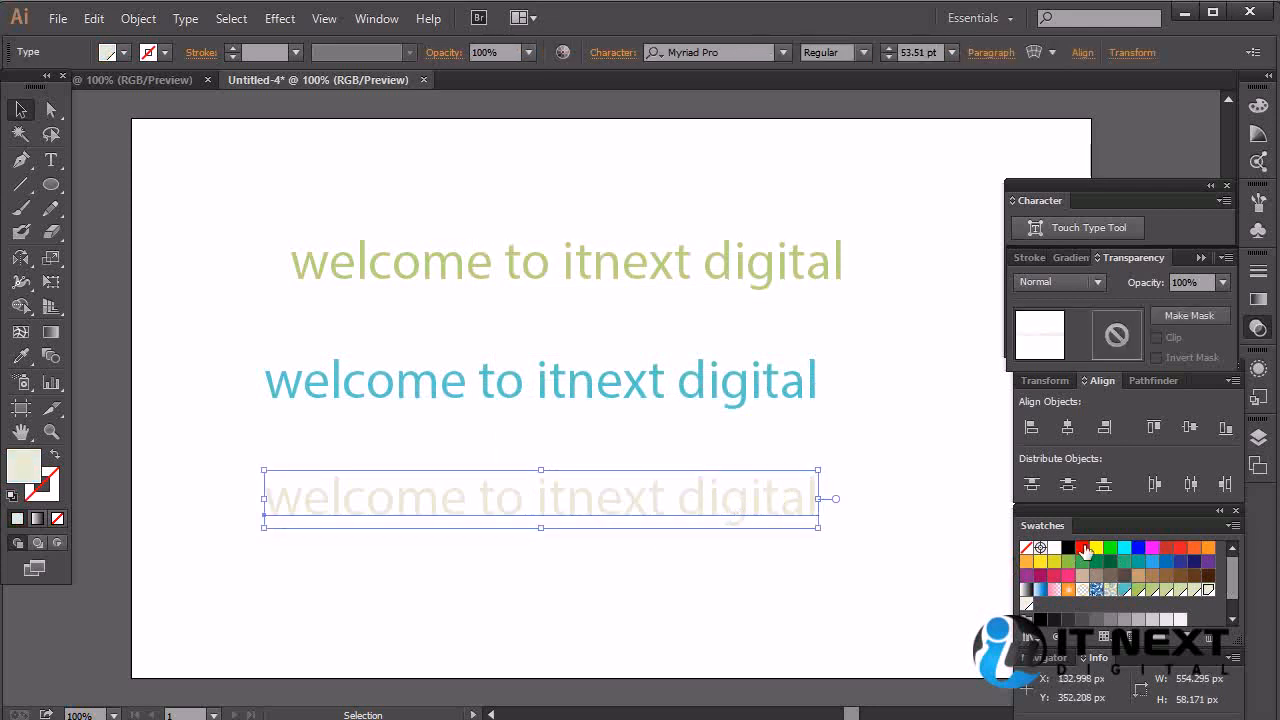
left_click(1082, 548)
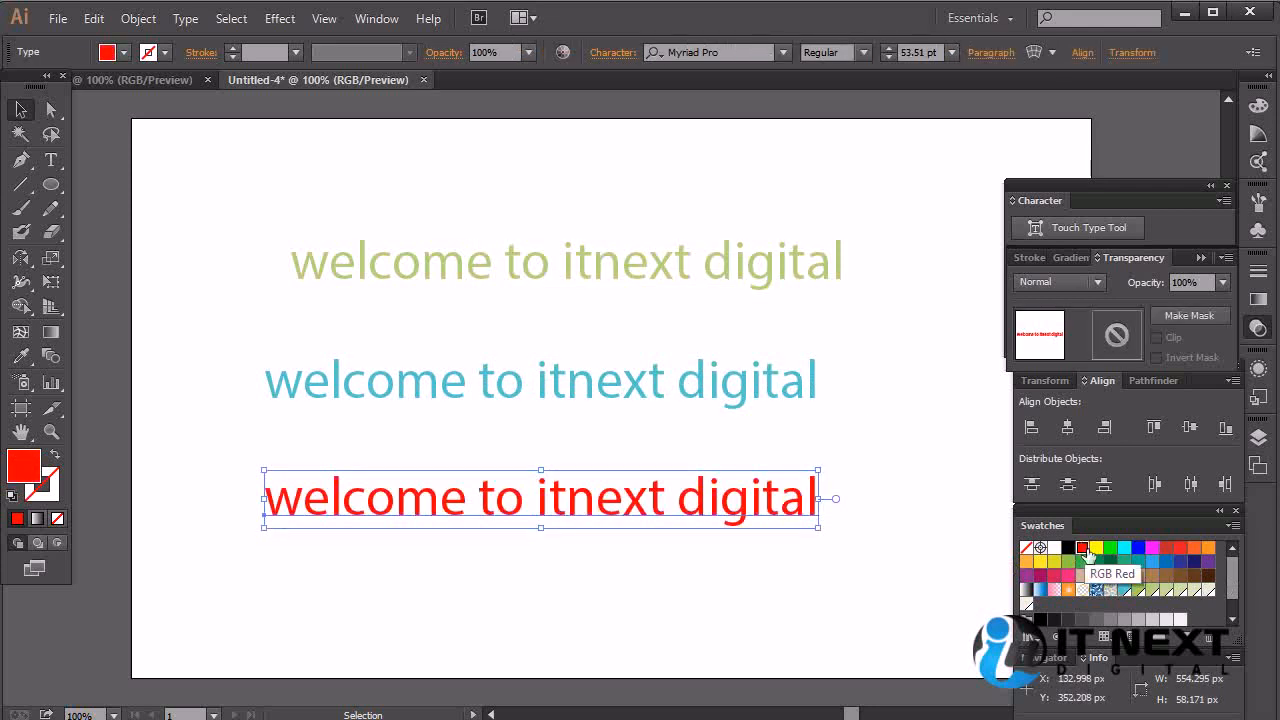
Step: Redefine the non-global RGB Red swatch with G 255 while the lower text is selected, and undo the change
double_click(1082, 549)
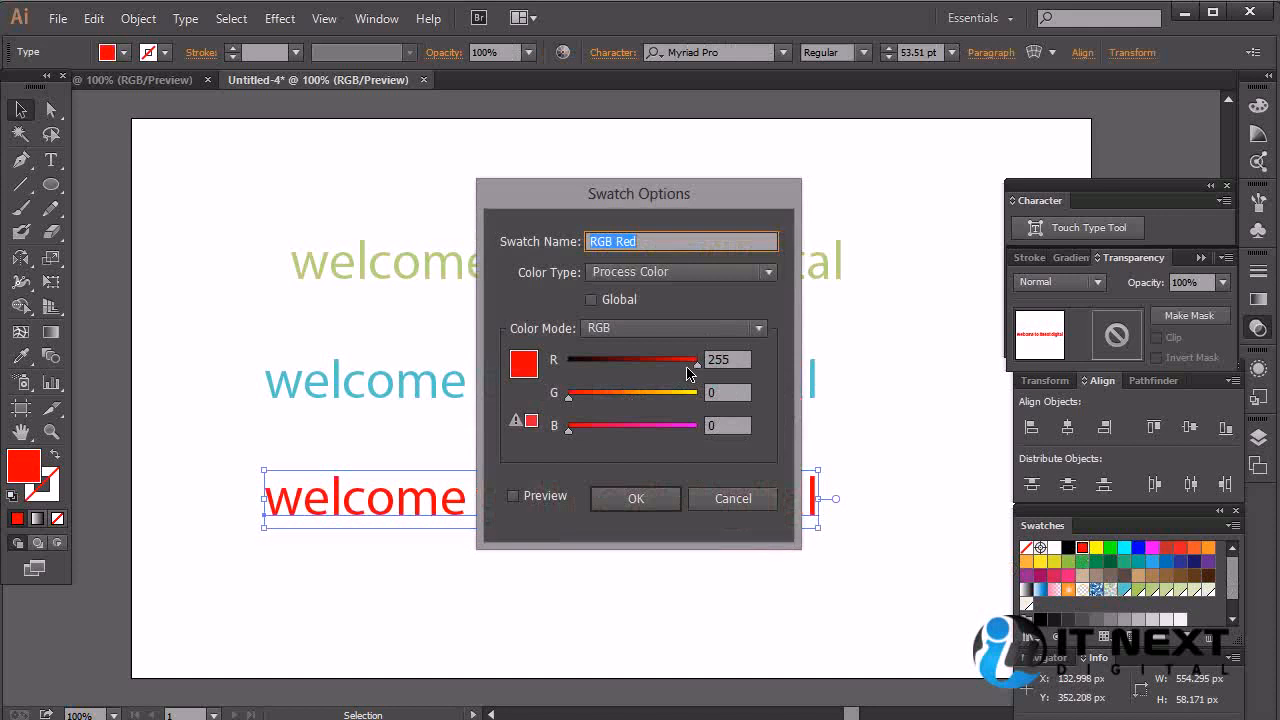
left_click_drag(580, 396, 750, 407)
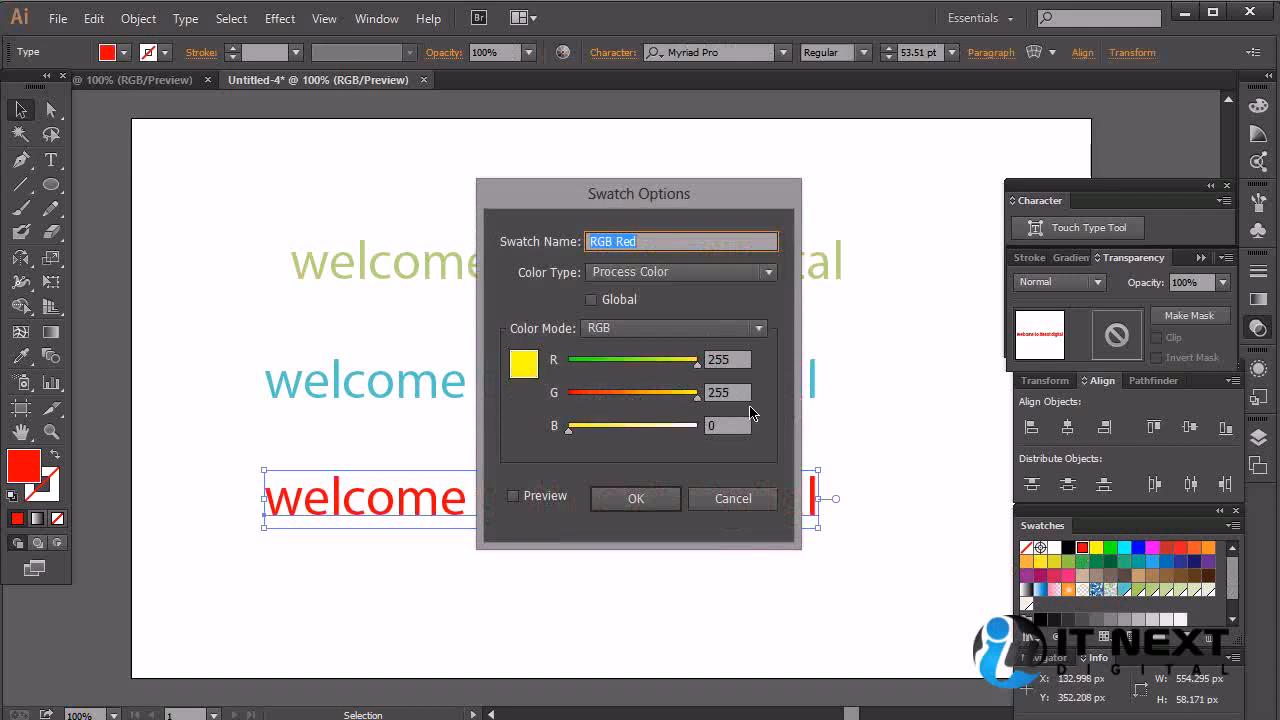
left_click(635, 498)
left_click(779, 530)
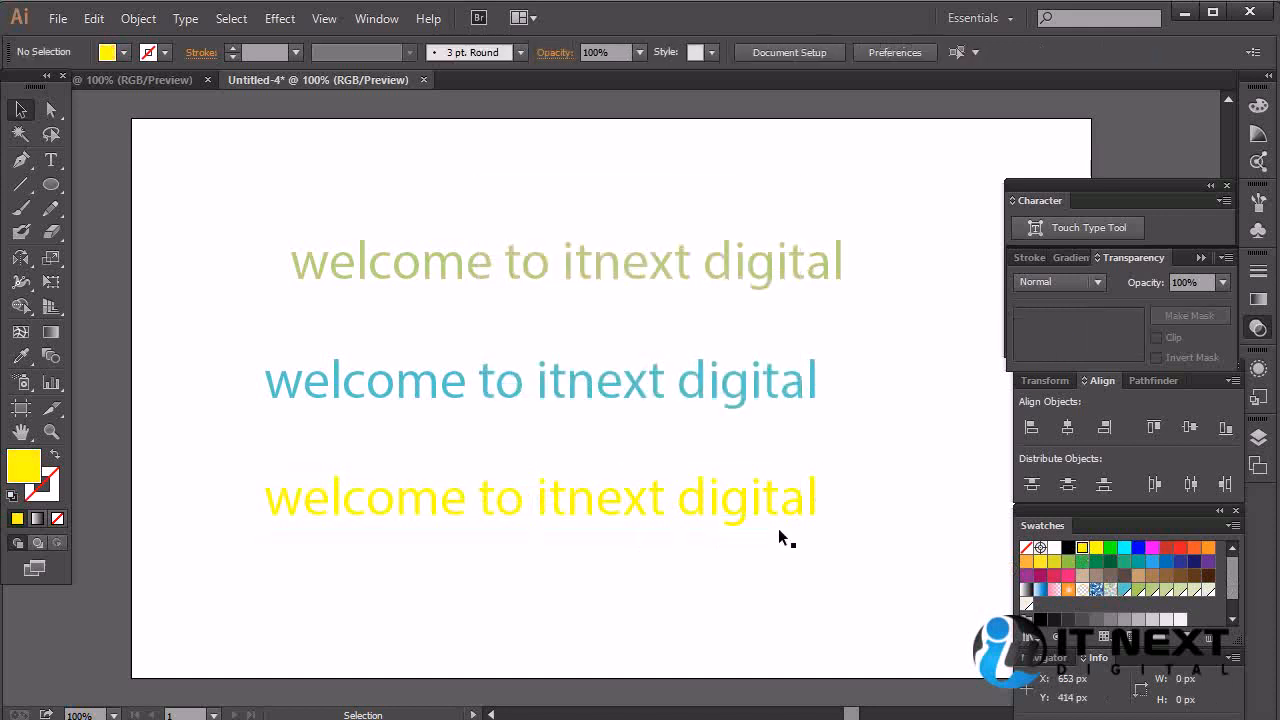
left_click(737, 498)
key("ctrl+z")
left_click(879, 538)
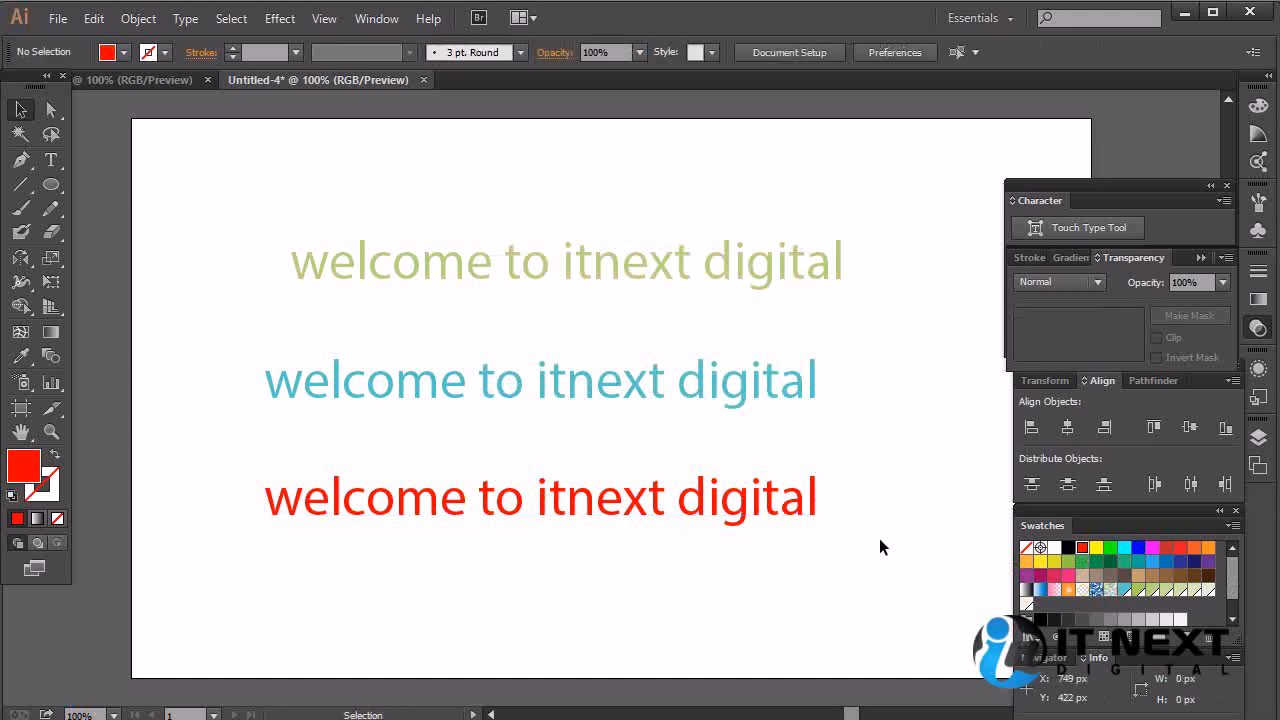
Step: With nothing selected, redefine the non-global RGB Red swatch as yellow by setting G to 255
double_click(1082, 548)
left_click_drag(590, 404, 755, 415)
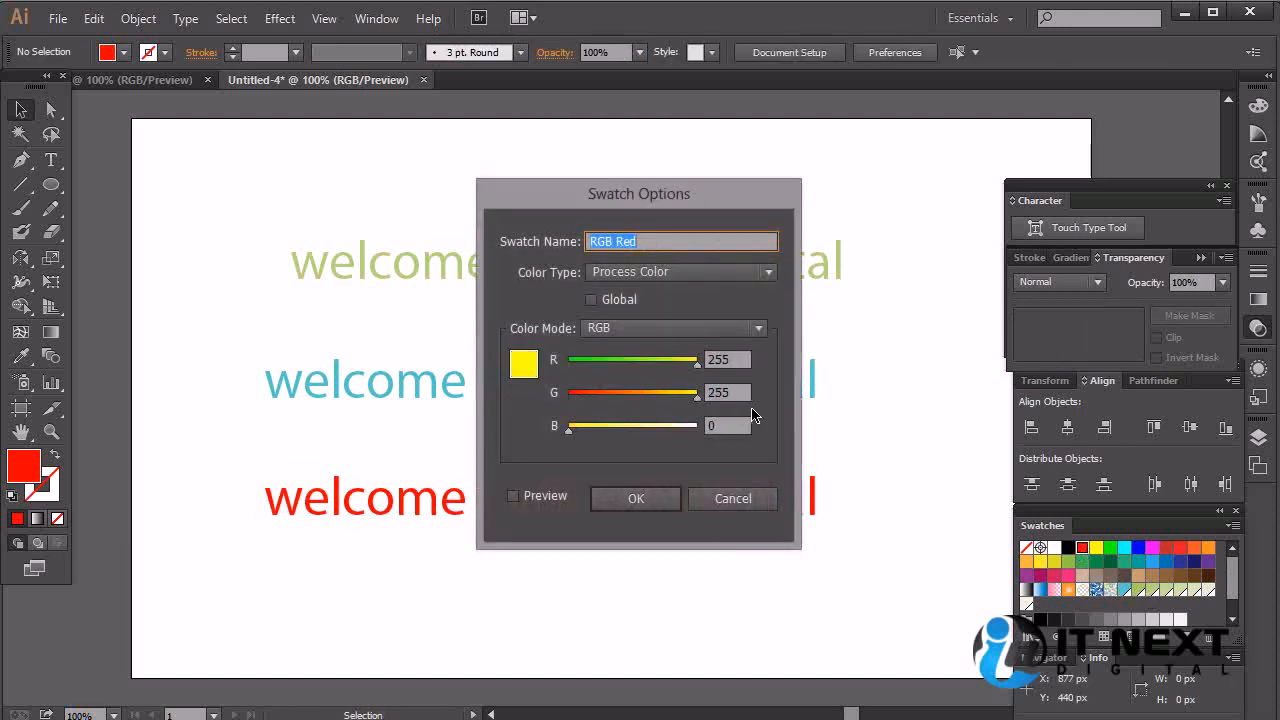
left_click(636, 498)
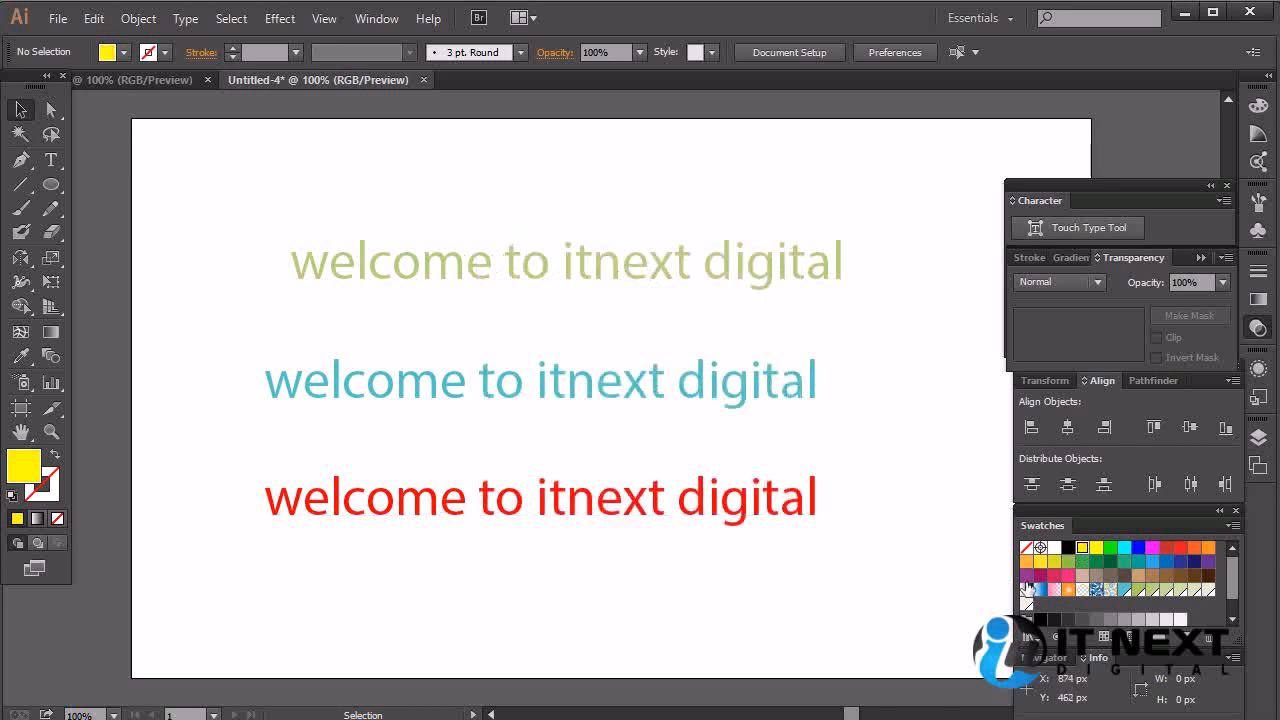
Step: Redefine the global PANTONE P 157-8 C swatch as pink with R 255 and G 51
double_click(1125, 590)
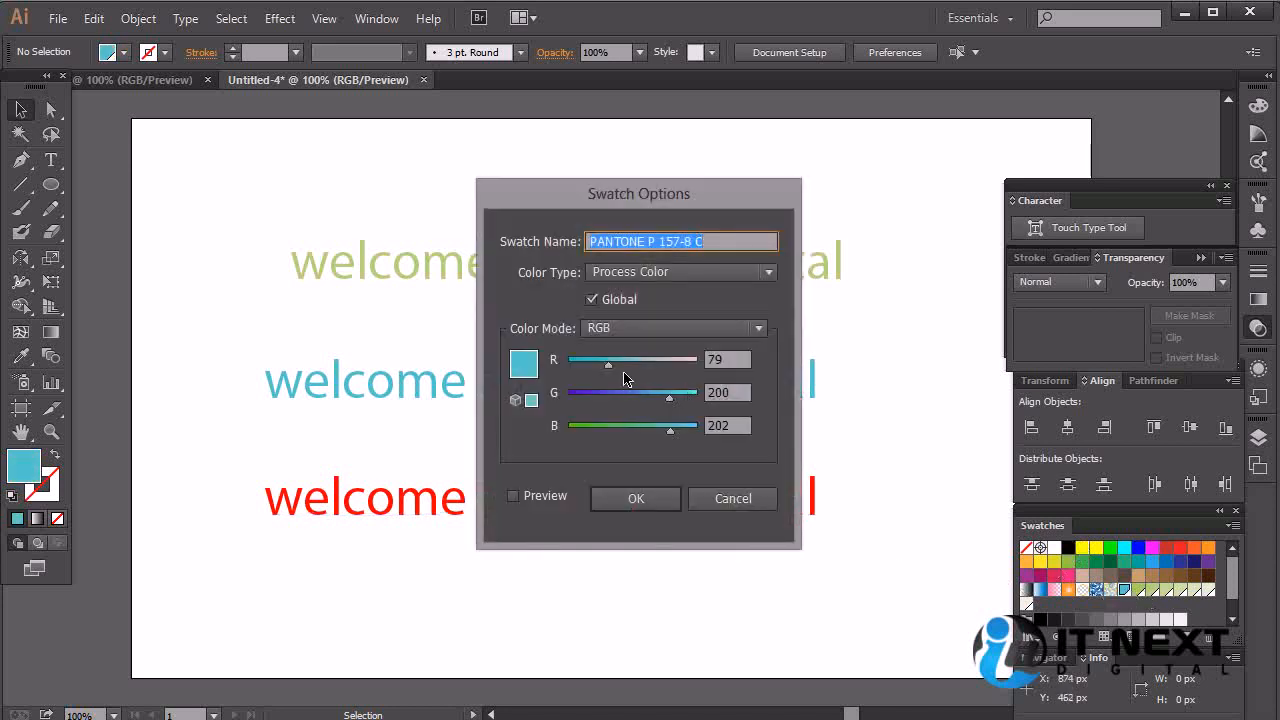
left_click_drag(624, 368, 600, 400)
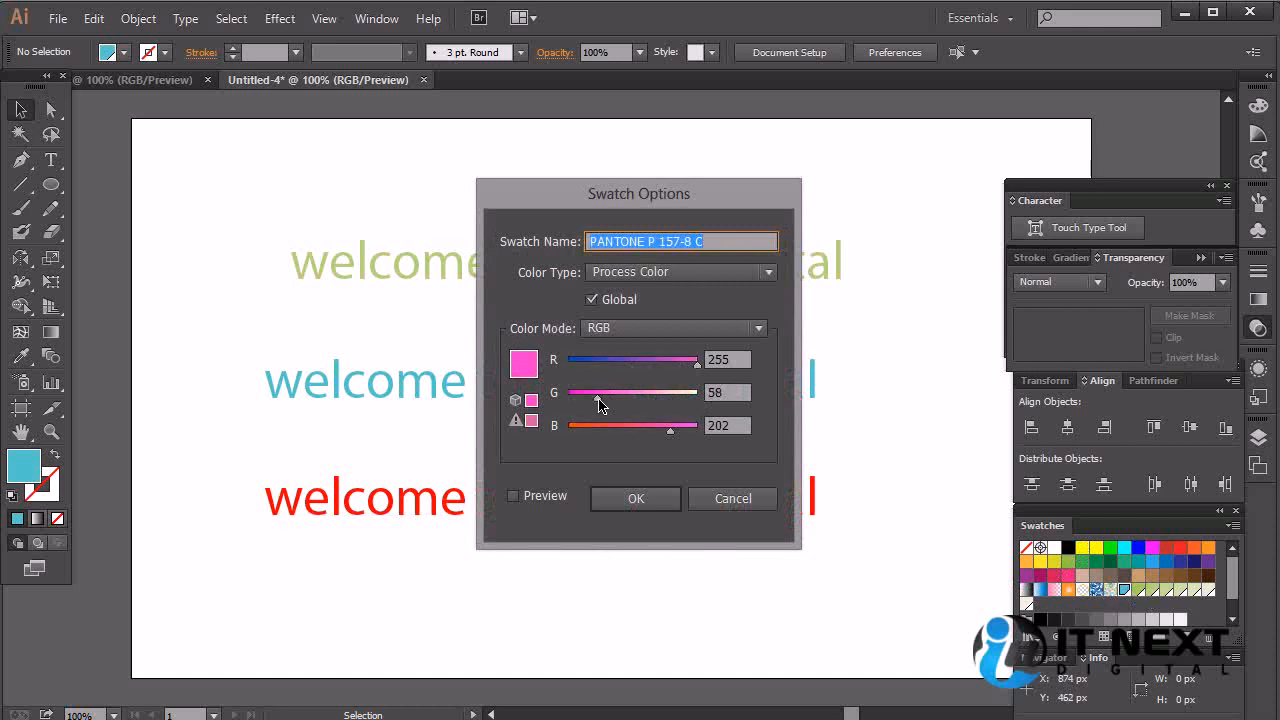
left_click(636, 498)
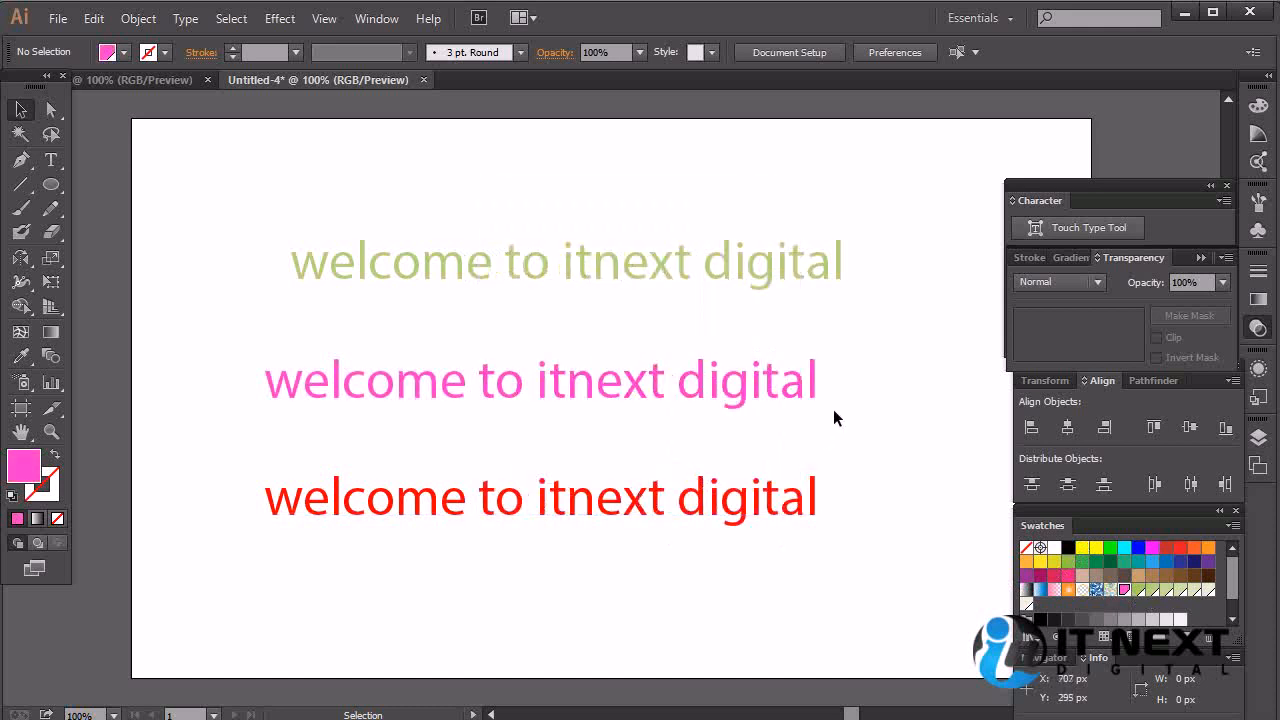
Step: Delete all three texts and draw seven pink circles of different sizes scattered across the artboard
left_click_drag(922, 186, 365, 568)
key("Delete")
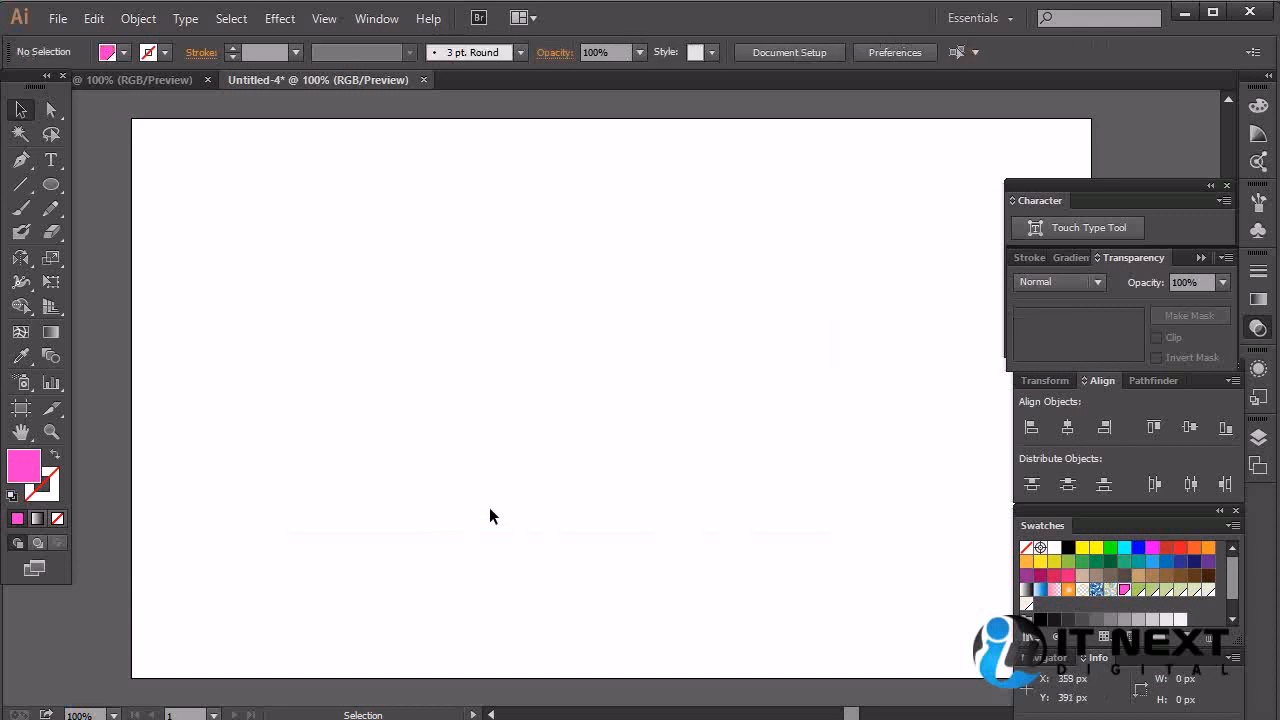
left_click(51, 184)
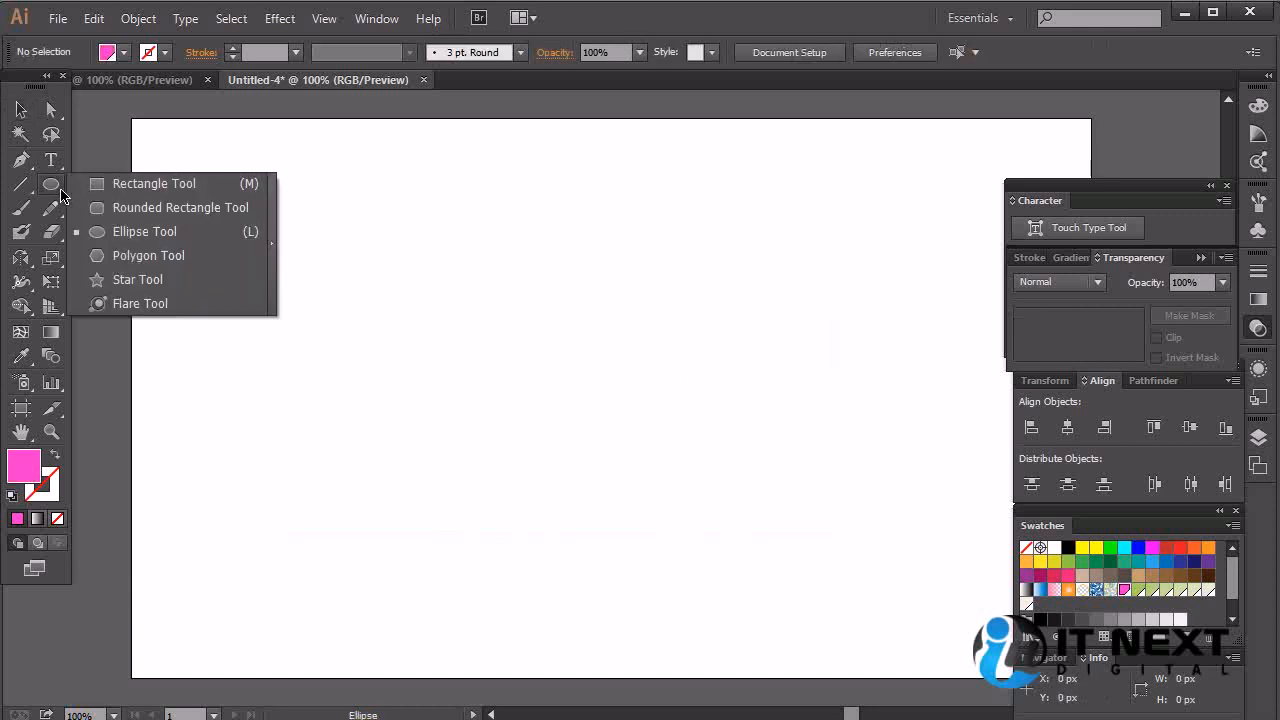
left_click_drag(281, 210, 373, 302)
left_click_drag(483, 234, 538, 288)
left_click_drag(615, 225, 679, 289)
left_click_drag(814, 265, 814, 289)
left_click_drag(254, 472, 254, 502)
left_click_drag(474, 430, 474, 462)
left_click_drag(611, 370, 611, 397)
Step: Fill the two middle circles of the upper row and the two lowest circles with PANTONE P 157-7 C, keeping the others pink
left_click(21, 109)
left_click(657, 247)
left_click(515, 262, "shift")
left_click(482, 453, "shift")
left_click(268, 466, "shift")
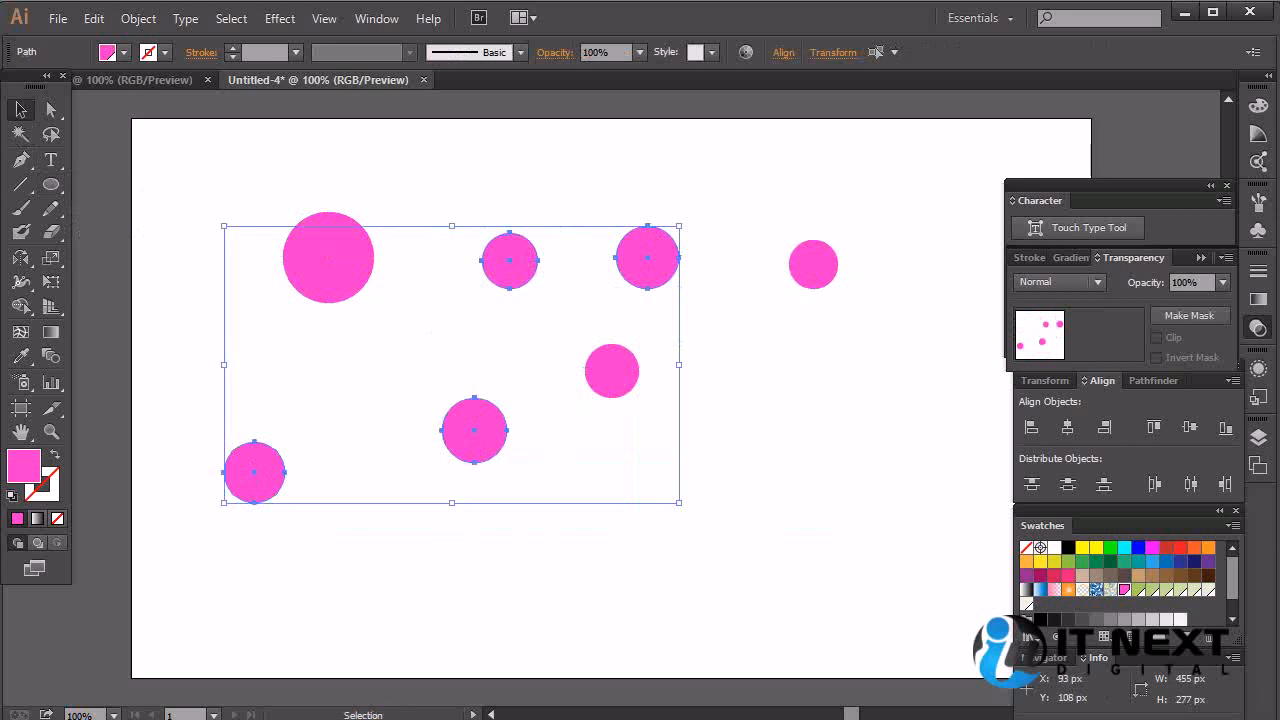
left_click(1139, 590)
left_click(869, 455)
left_click(610, 369)
left_click(365, 258)
left_click(846, 467)
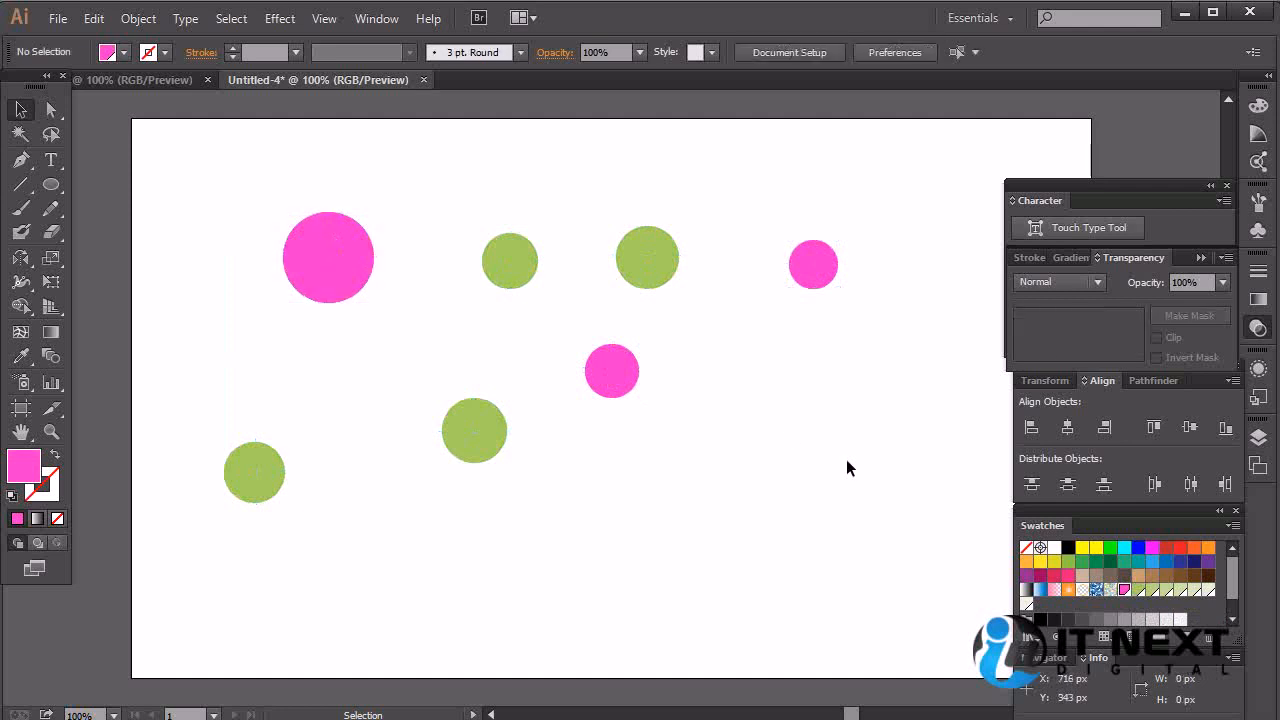
Step: Redefine the global PANTONE P 157-7 C swatch as a stronger green by setting R to 45
double_click(1139, 590)
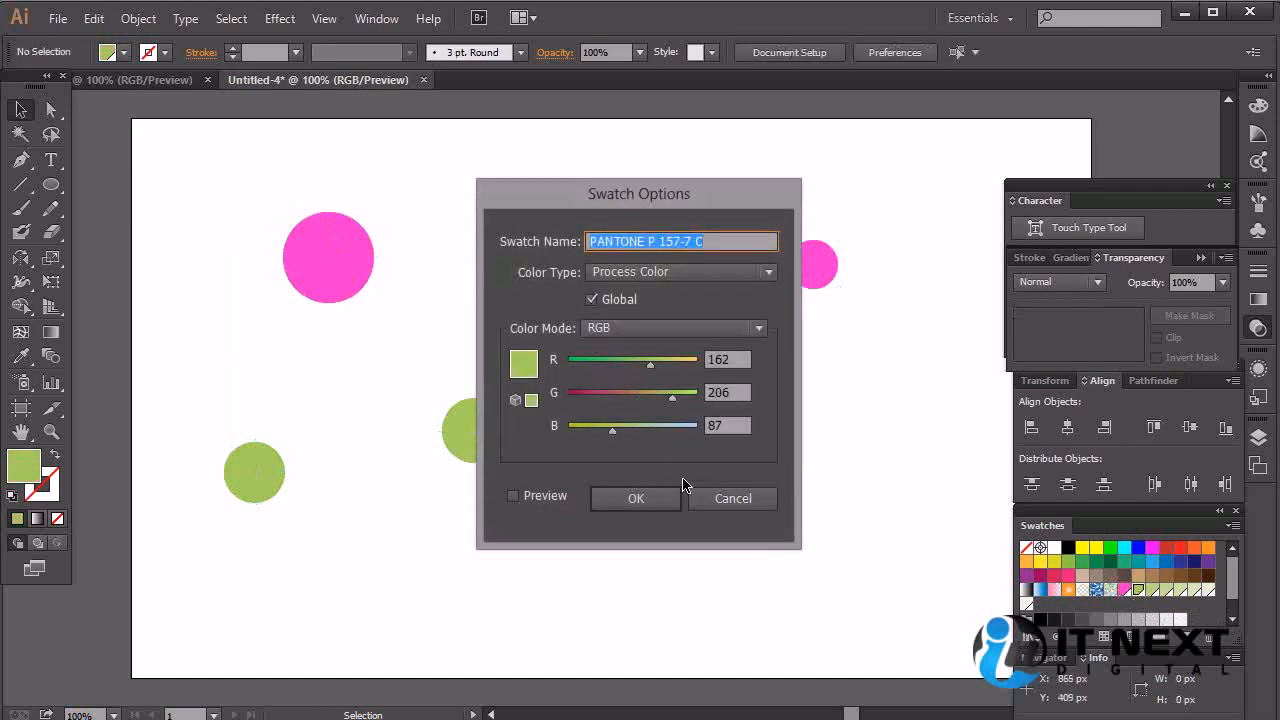
left_click_drag(650, 364, 594, 365)
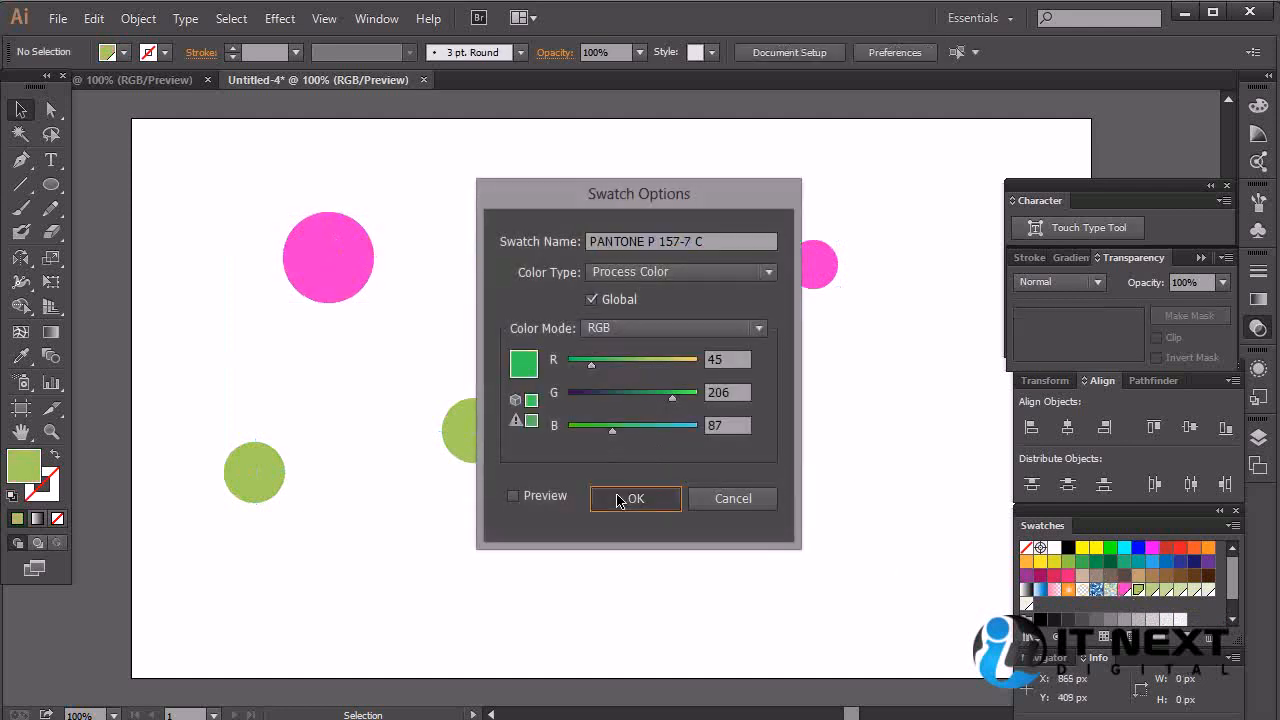
left_click(617, 500)
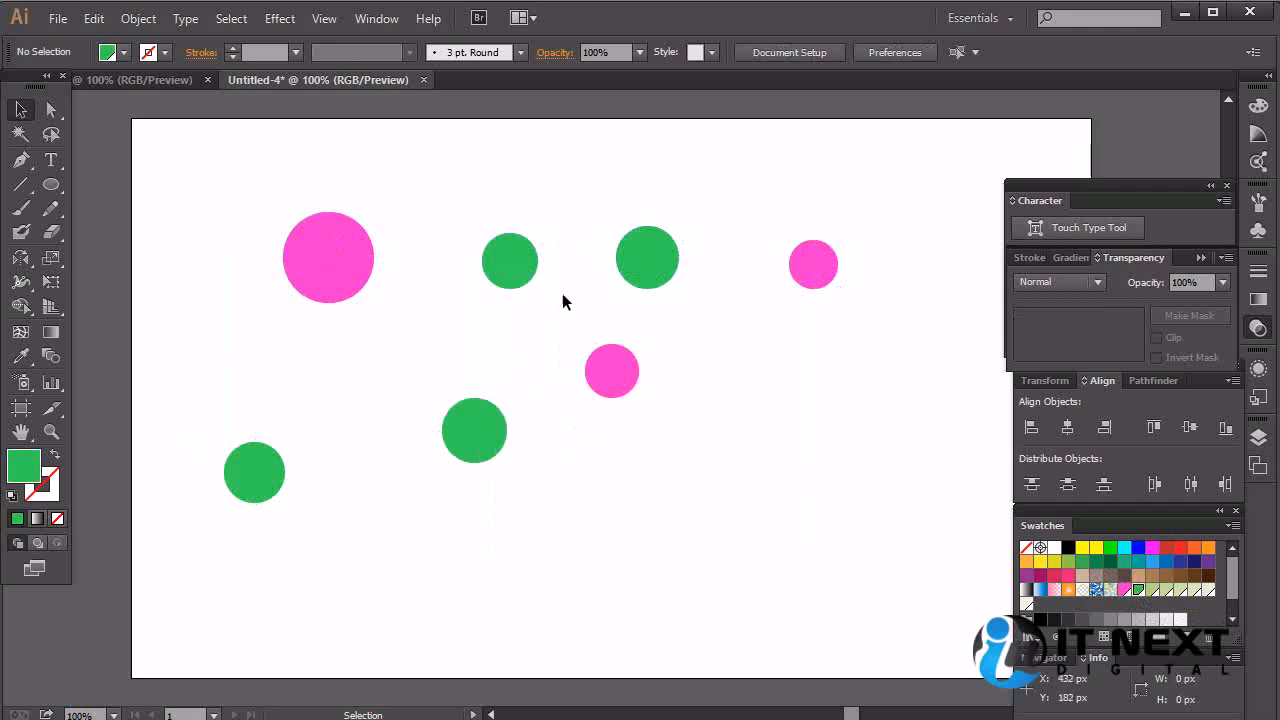
Step: Redefine the global PANTONE P 157-8 C swatch used by the pink circles as a light turquoise
double_click(1124, 590)
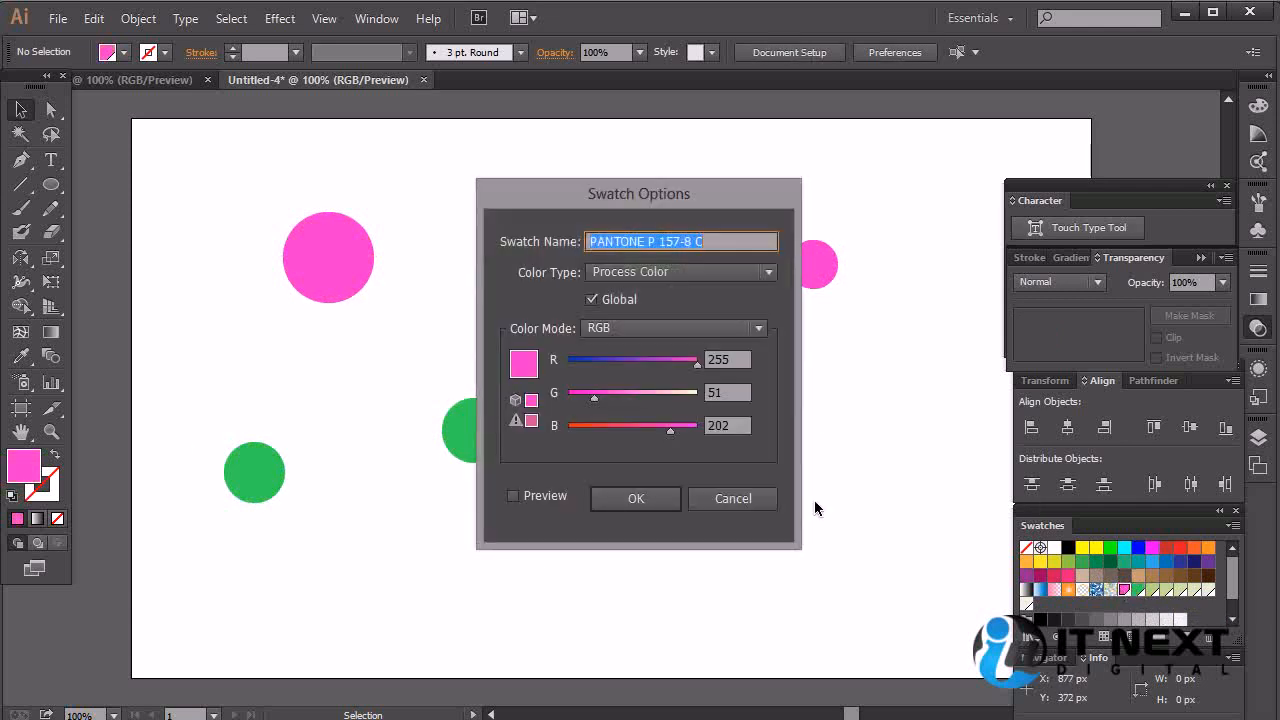
left_click_drag(668, 365, 679, 417)
left_click(676, 500)
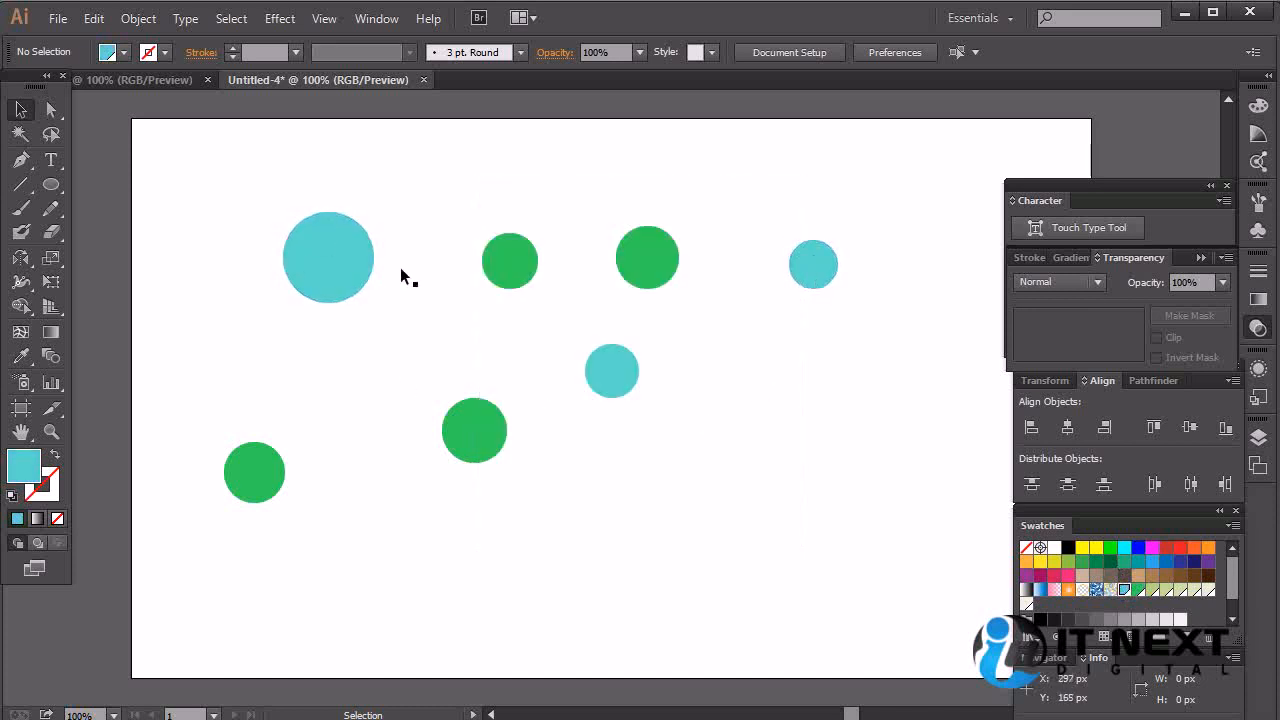
Step: With only the small center turquoise circle selected, redefine its global PANTONE P 157-8 C swatch as a pale beige
left_click(610, 372)
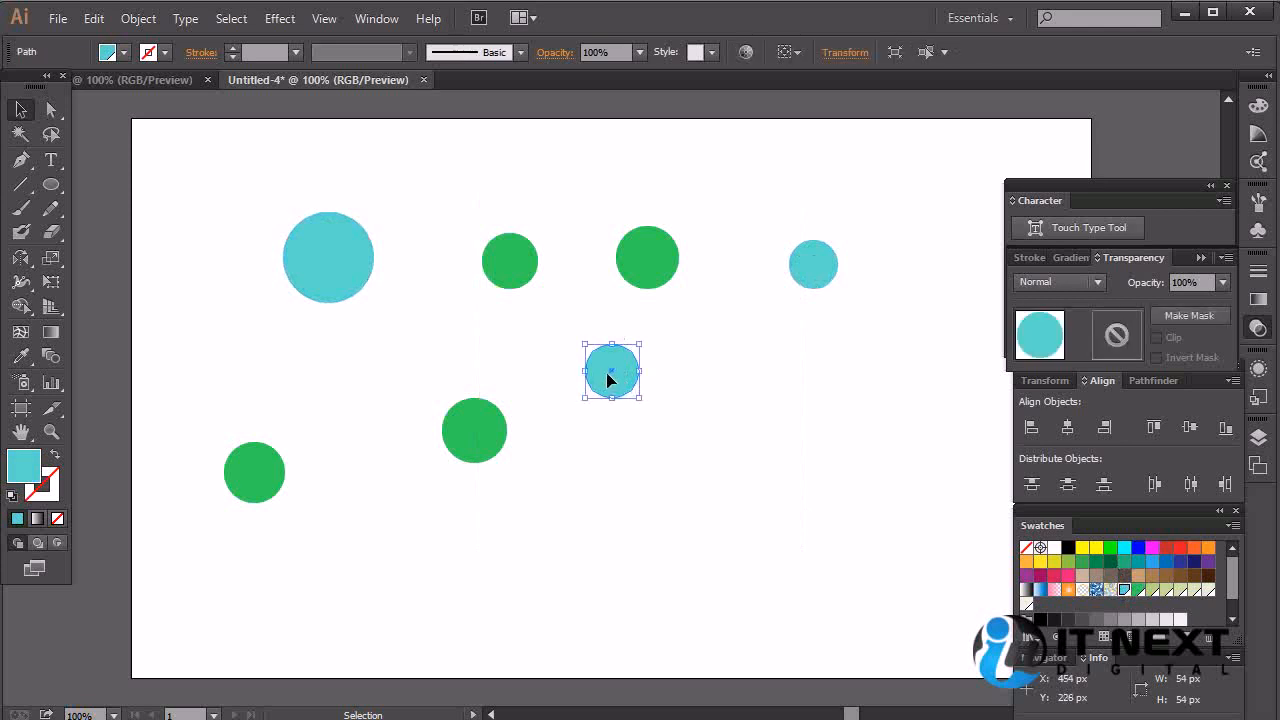
left_click_drag(612, 363, 680, 363)
left_click(638, 498)
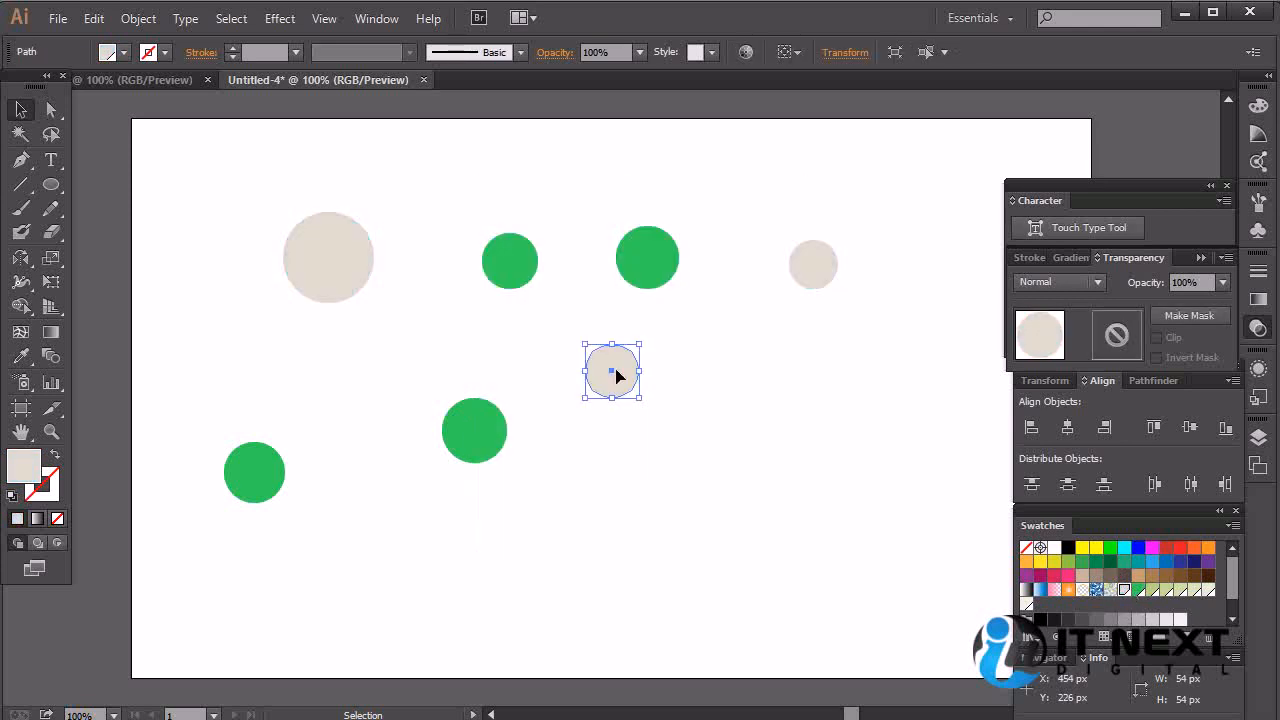
left_click(744, 364)
Step: Delete all the circles and draw three larger circles side by side, the middle one about 119 px wide
left_click_drag(899, 226, 213, 508)
key("Delete")
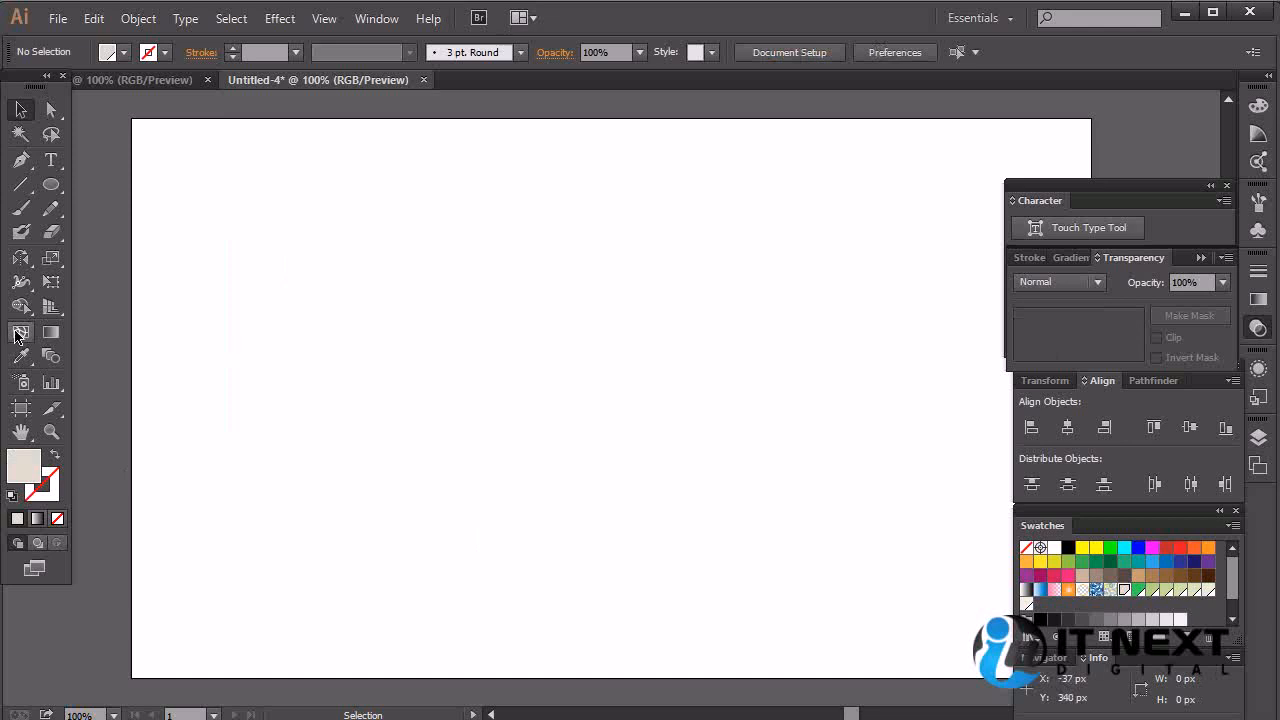
left_click(51, 184)
left_click_drag(394, 230, 528, 326)
left_click_drag(541, 267, 659, 385)
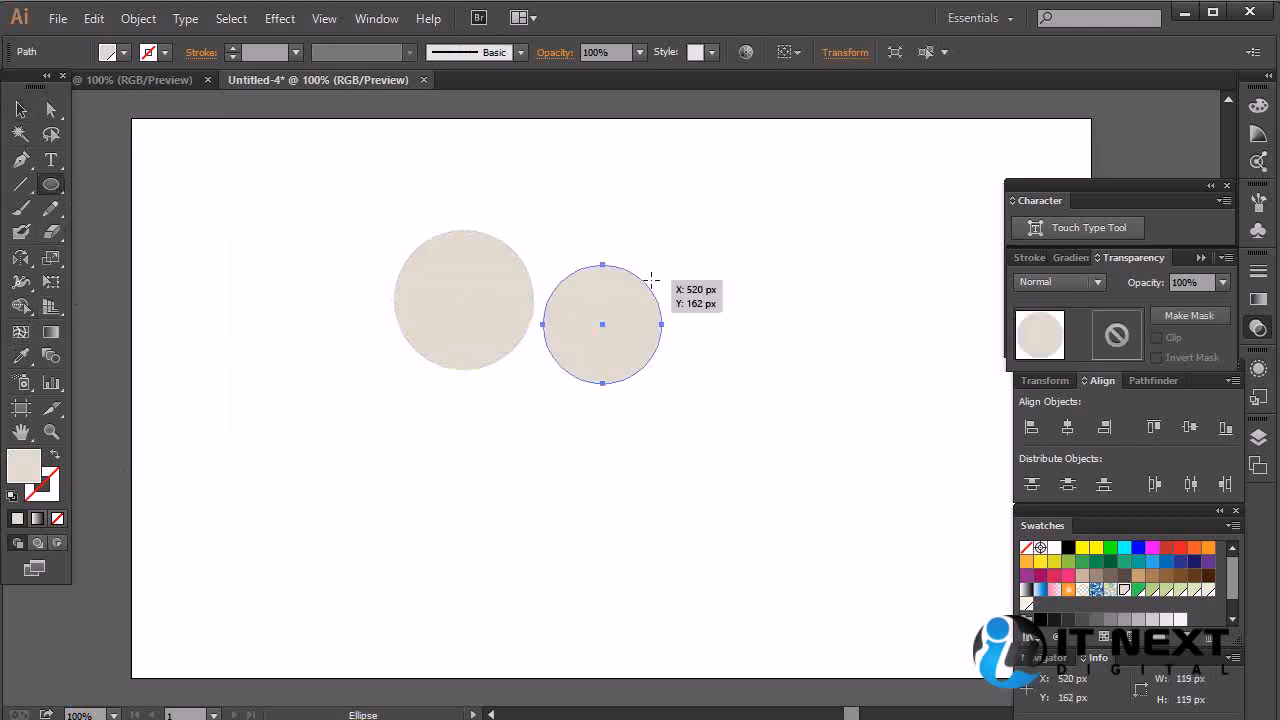
left_click_drag(651, 280, 799, 428)
Step: Fill all three circles with the yellow non-global swatch that follows black
key("v")
left_click_drag(889, 197, 371, 464)
left_click(1082, 548)
left_click(853, 585)
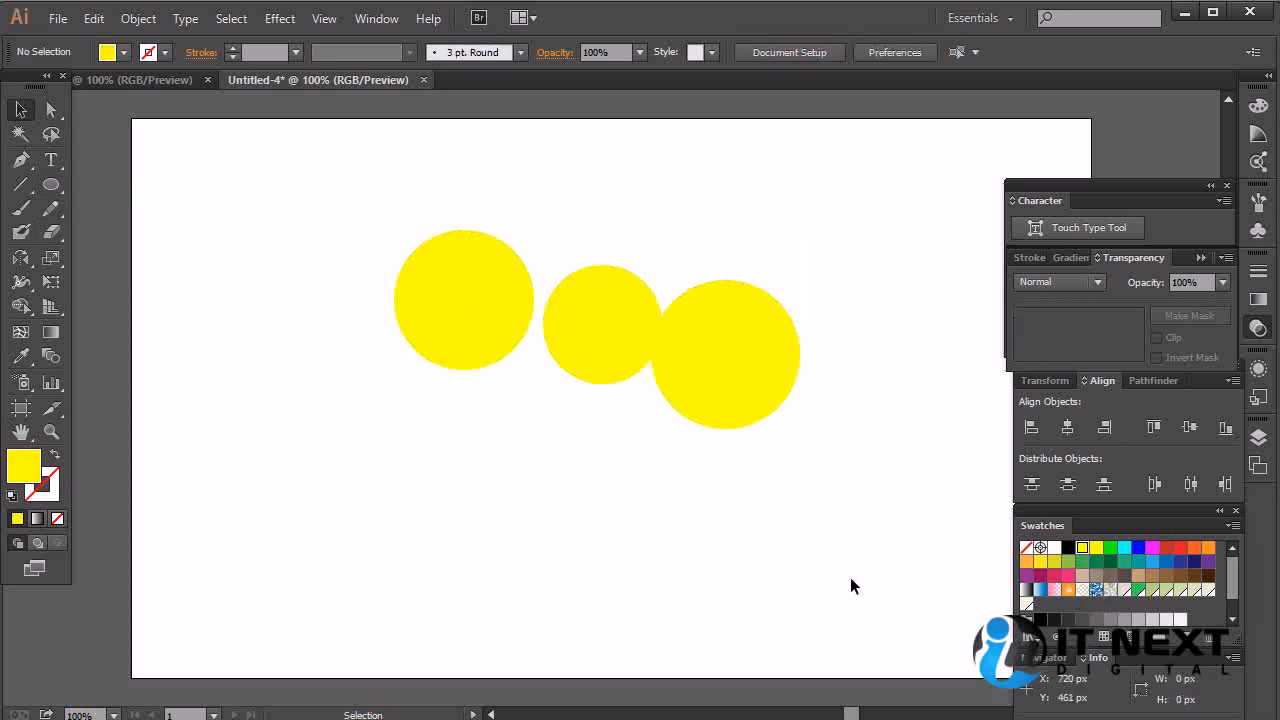
Step: With nothing selected, redefine that non-global yellow swatch as green by lowering its red value
double_click(1085, 553)
left_click_drag(665, 365, 568, 362)
left_click(649, 503)
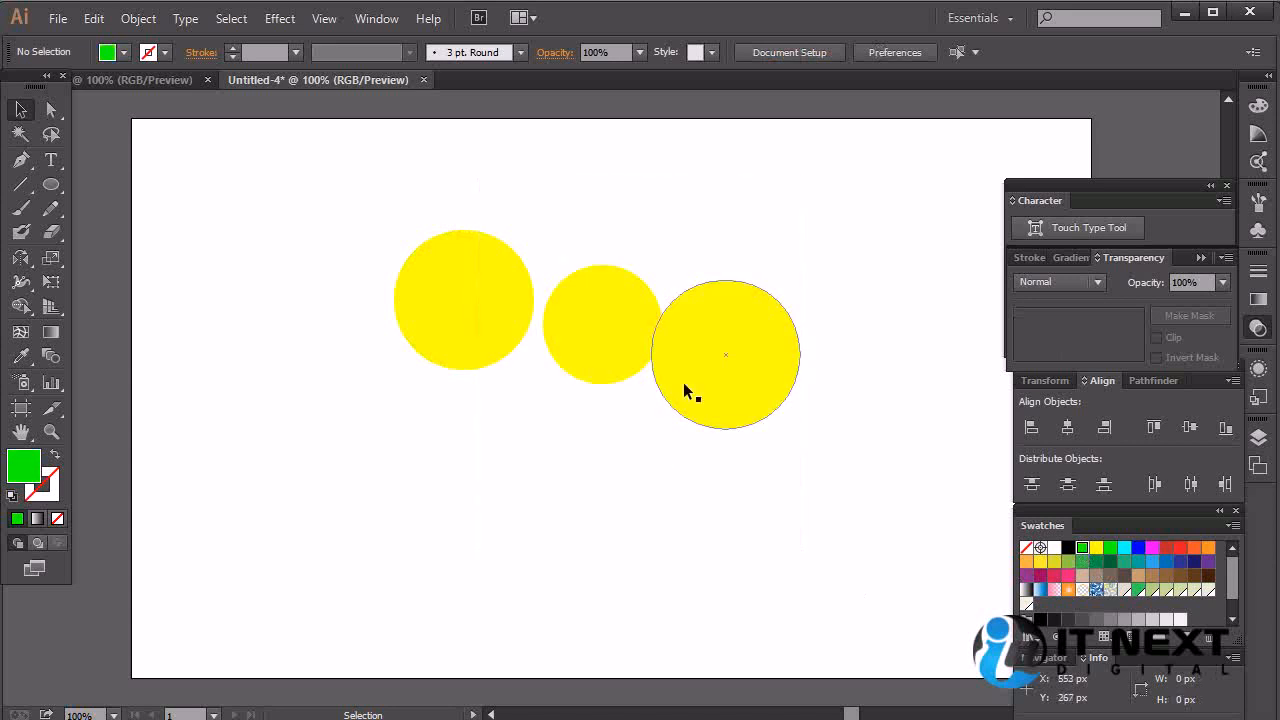
Step: Apply the green non-global swatch to the middle and right circles, and redefine it as dark red with R 189 and G 39
left_click(724, 359)
left_click(586, 334, "shift")
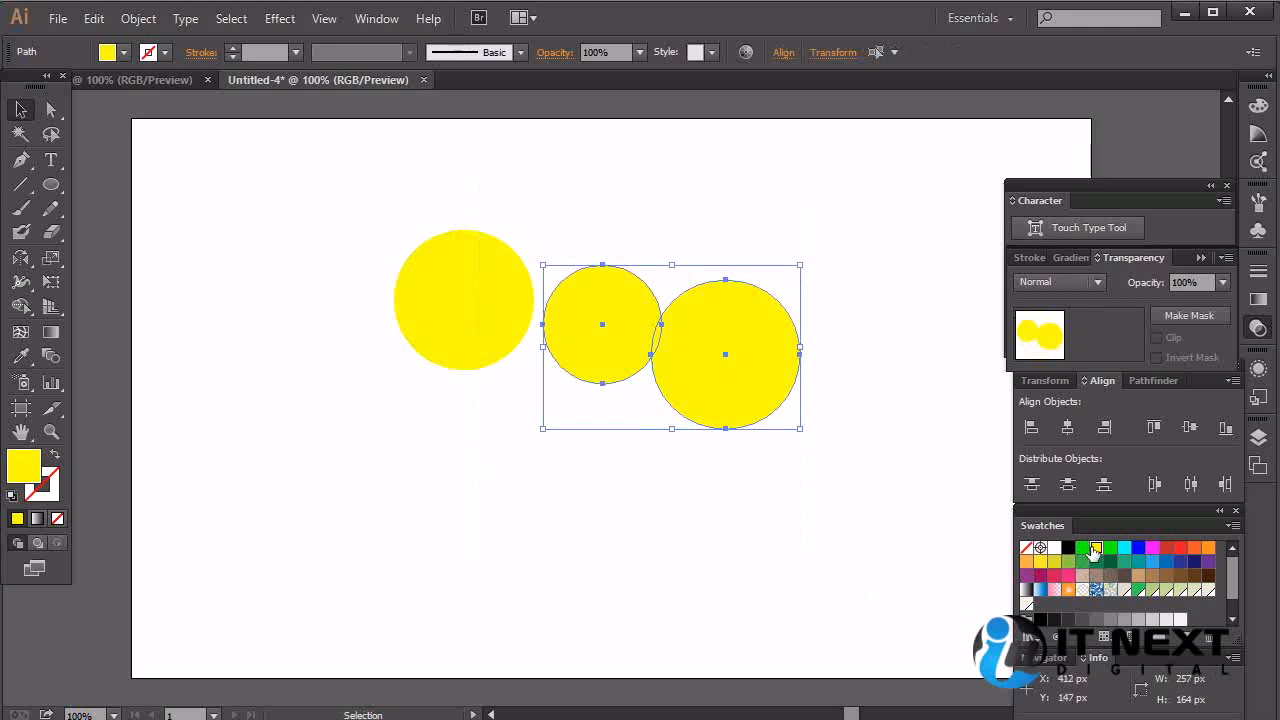
double_click(1083, 548)
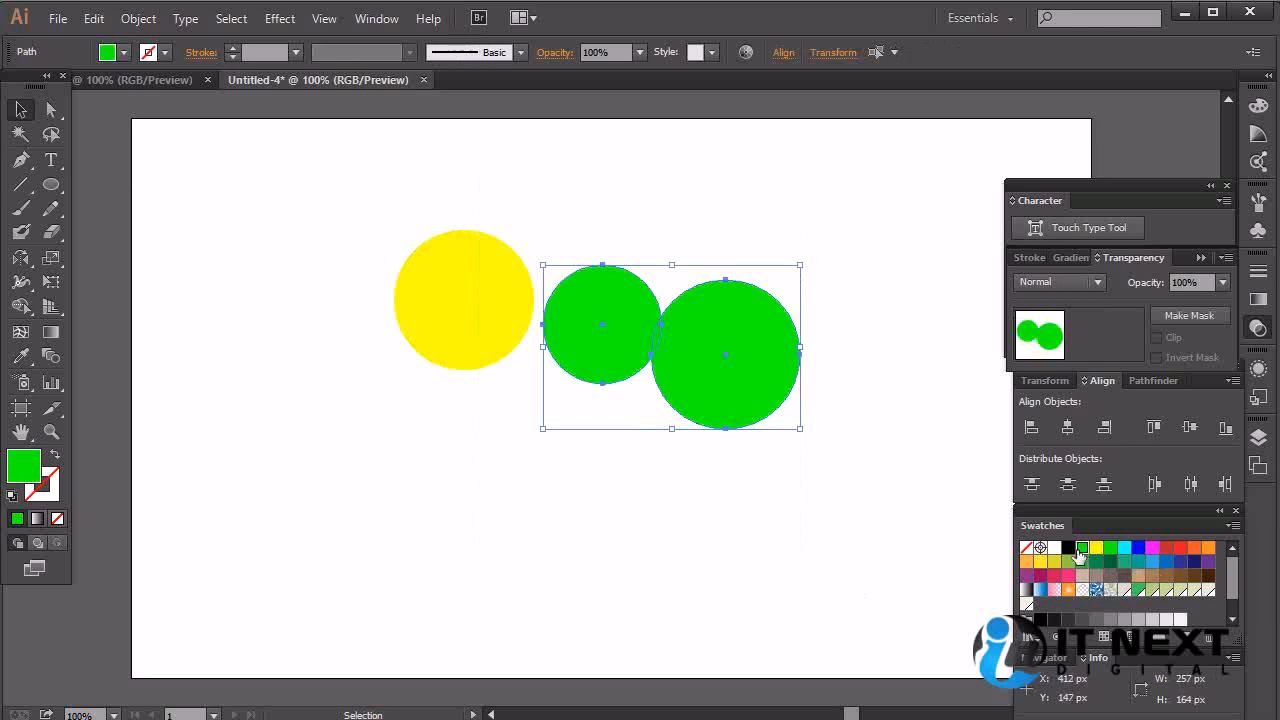
left_click_drag(568, 362, 588, 397)
left_click(616, 499)
left_click(689, 520)
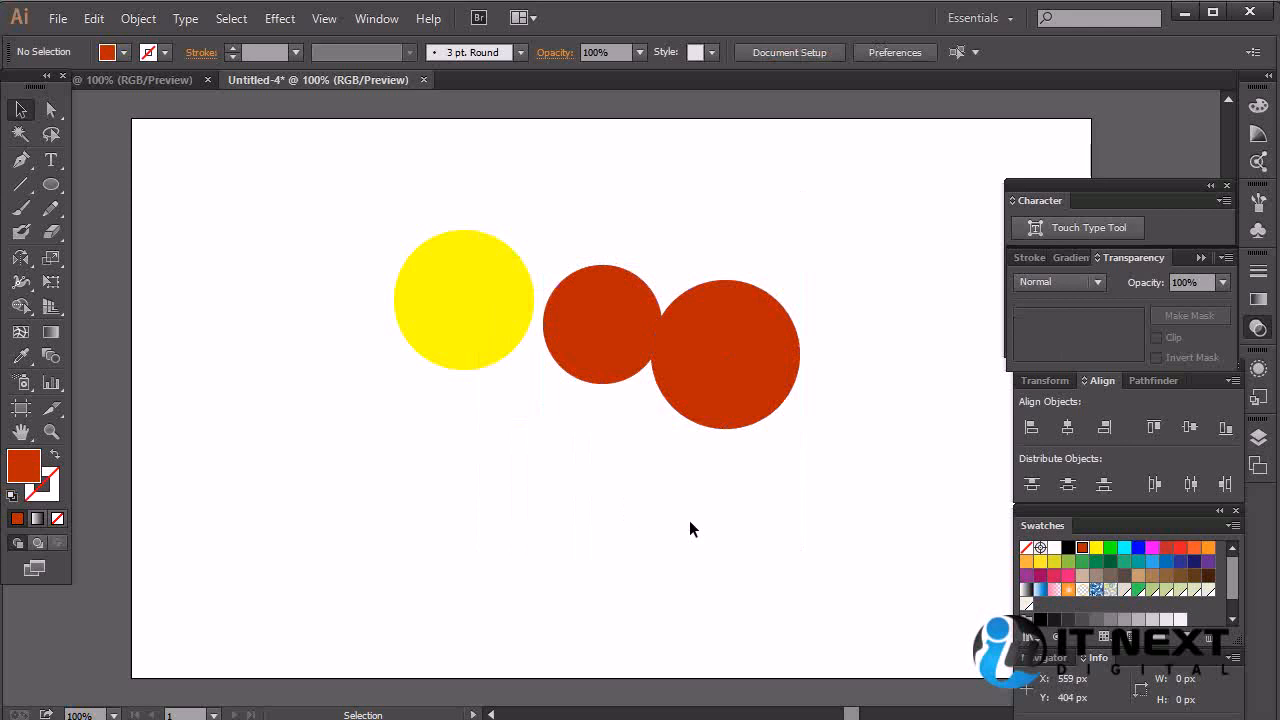
Step: Pick a brown fill color with R 147, G 127 and B 84 in the Color Picker
double_click(24, 464)
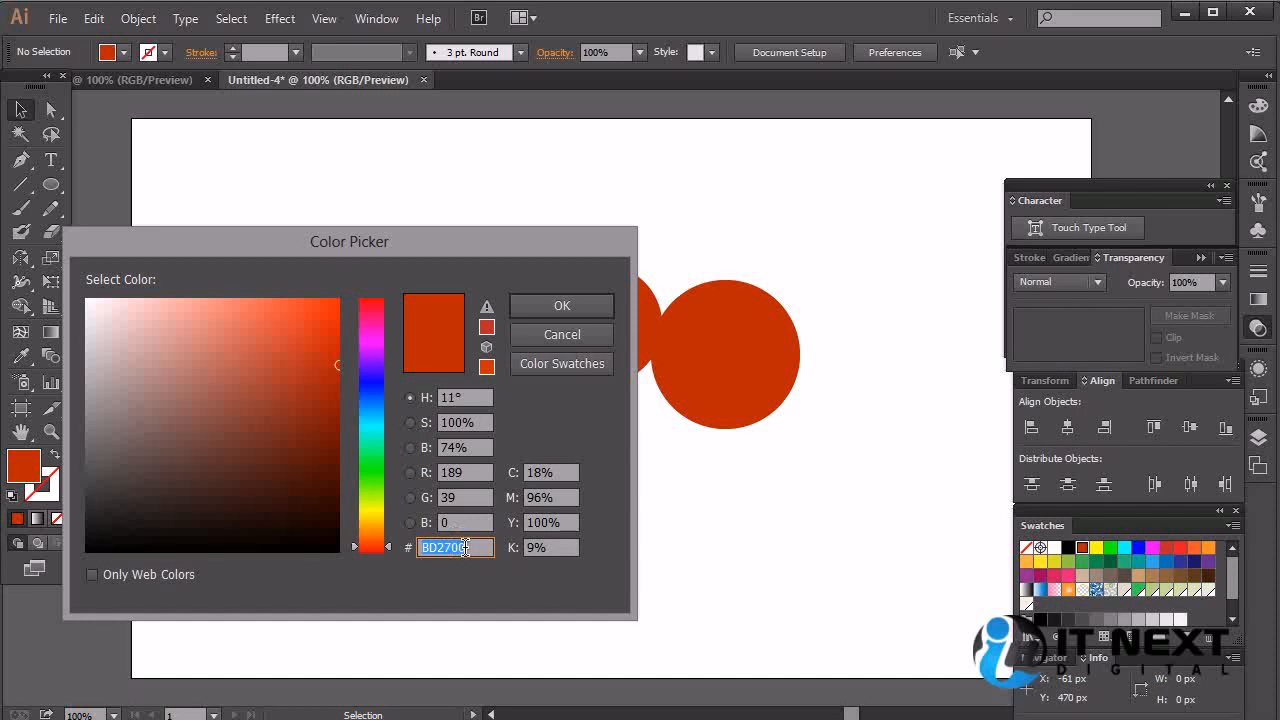
left_click_drag(372, 527, 372, 463)
mouse_move(328, 408)
left_mouse_down()
mouse_move(183, 345)
mouse_move(229, 360)
mouse_move(237, 486)
mouse_move(227, 455)
left_mouse_up()
left_click_drag(380, 500, 372, 487)
mouse_move(289, 423)
left_mouse_down()
mouse_move(277, 349)
mouse_move(177, 400)
mouse_move(194, 406)
left_mouse_up()
left_click_drag(386, 482, 374, 522)
left_click(562, 306)
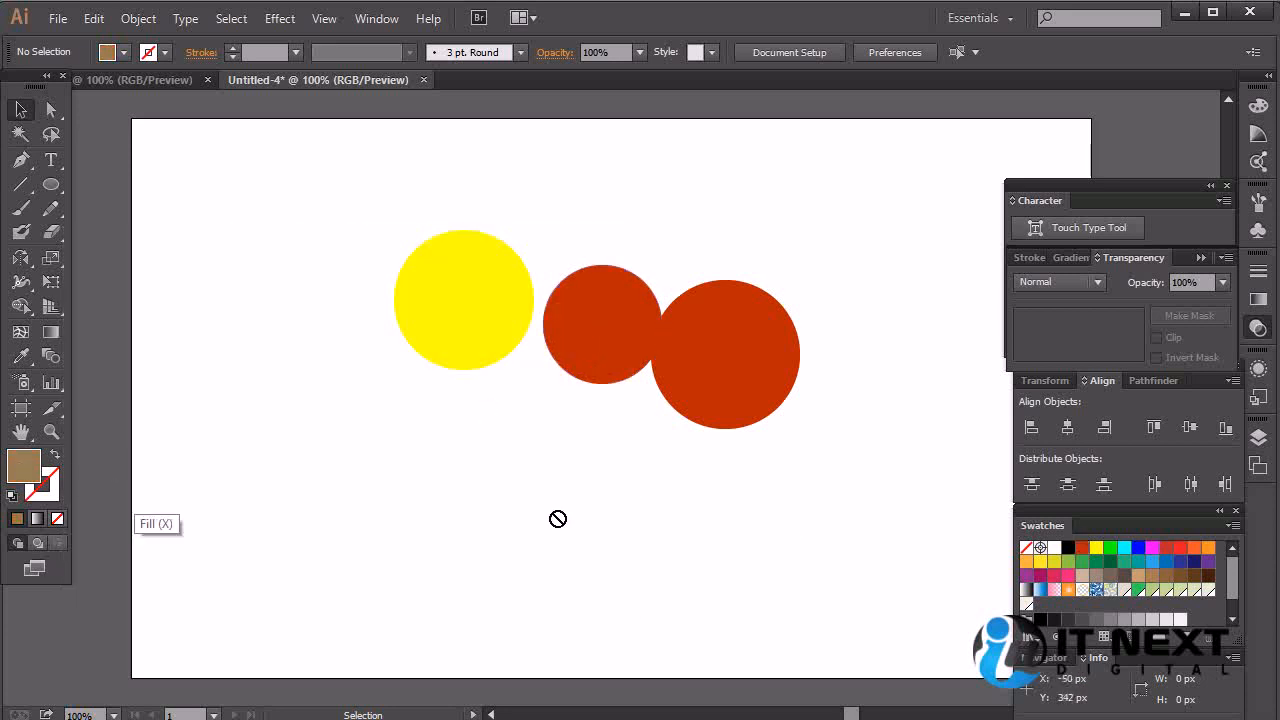
Step: Add the brown fill color to the swatches and make the new swatch global
left_click_drag(1046, 610, 1043, 607)
double_click(1042, 606)
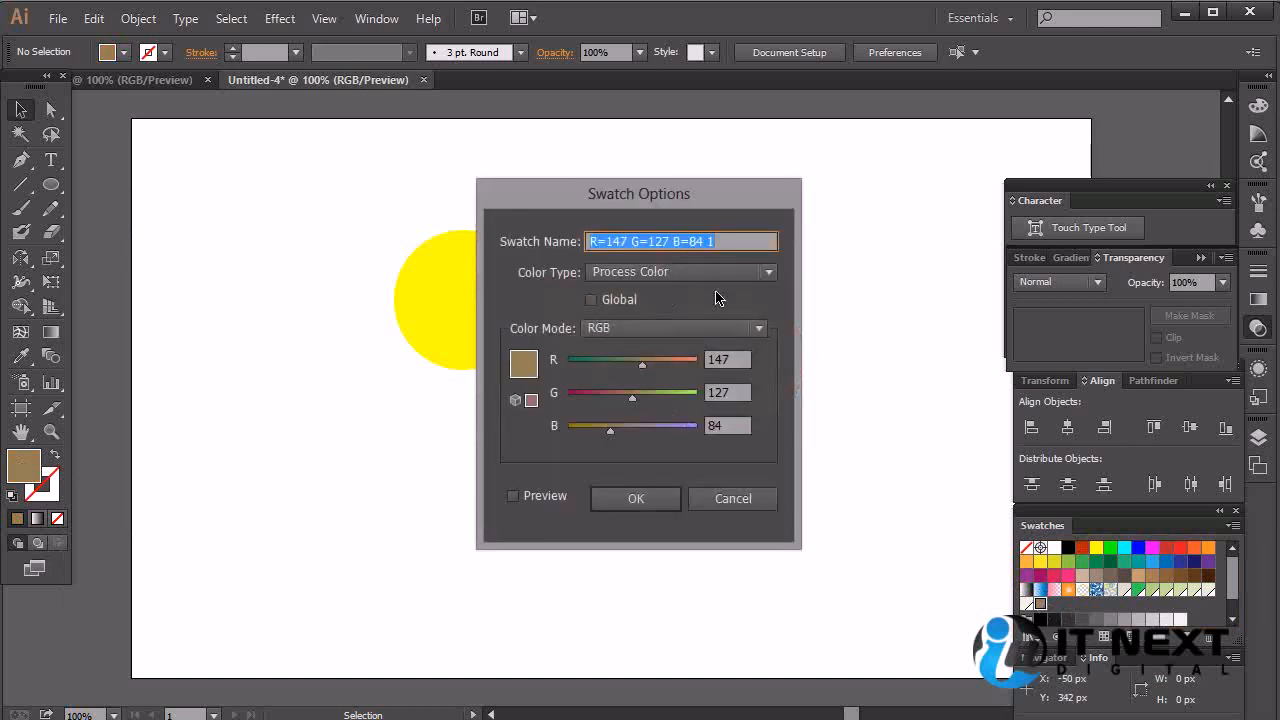
left_click(591, 300)
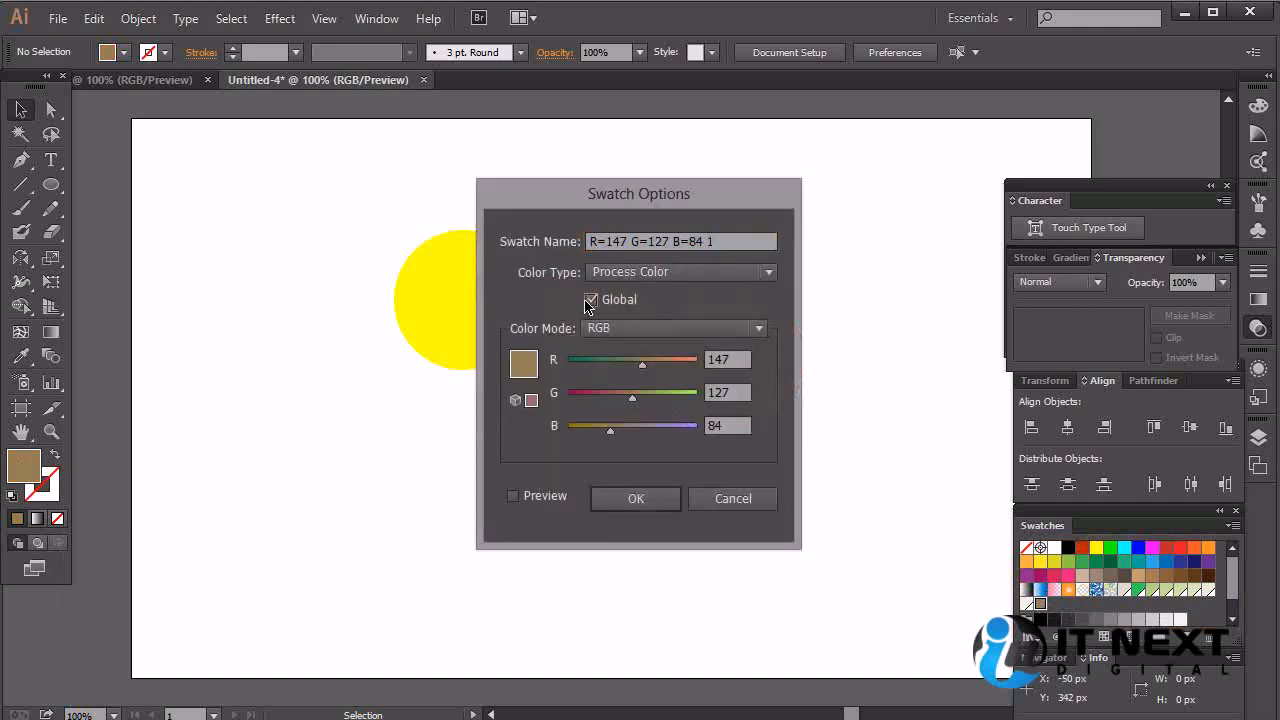
left_click(648, 503)
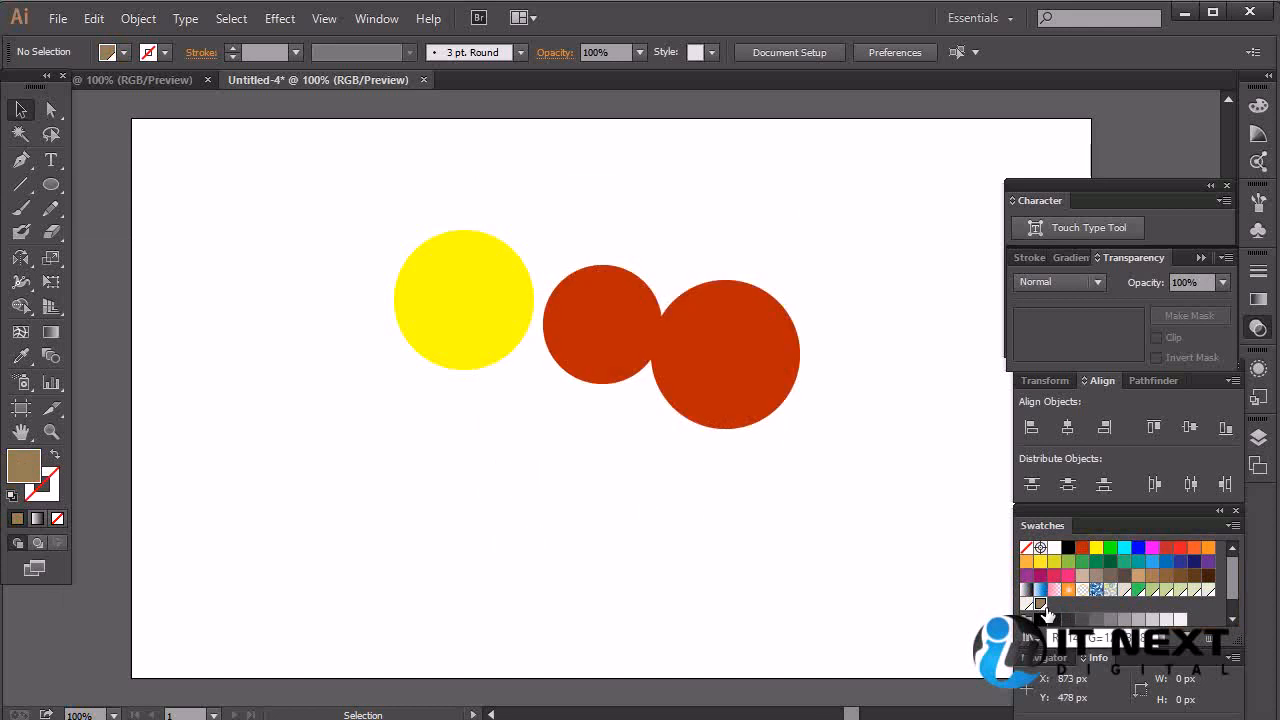
Step: Apply the new brown global swatch to all three circles and deselect them
left_click_drag(820, 137, 369, 528)
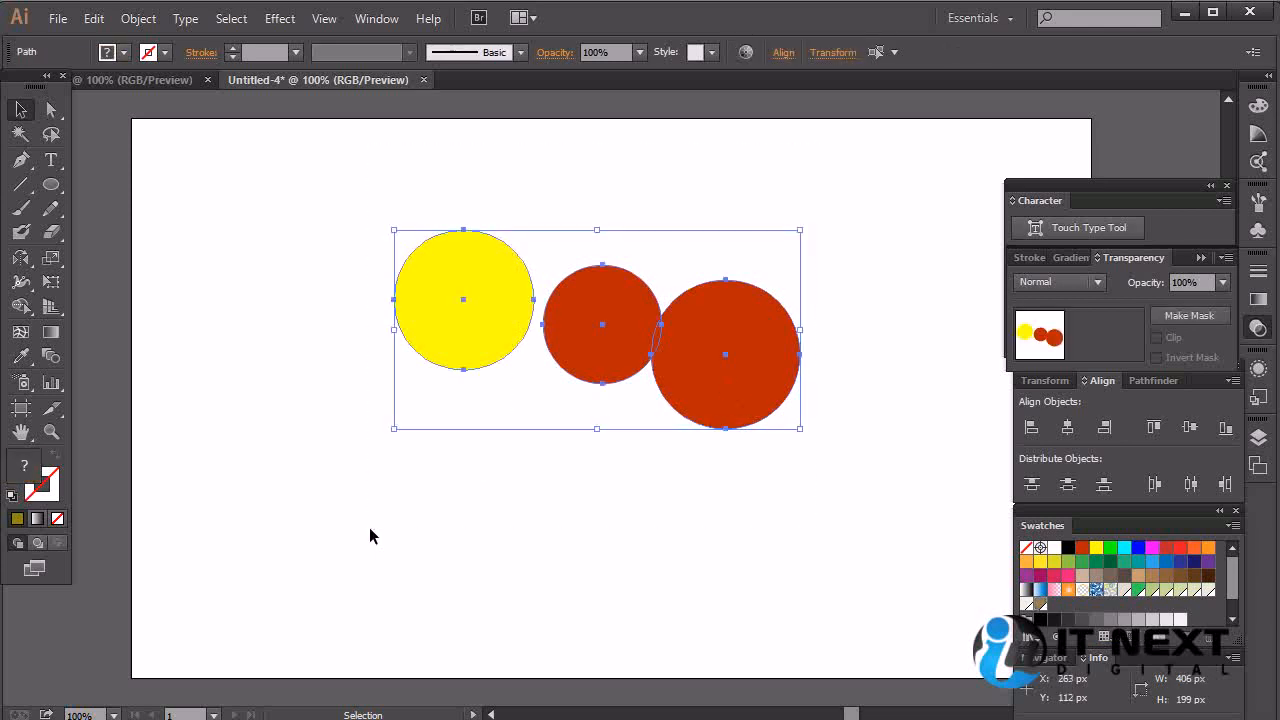
left_click(1040, 604)
left_click(730, 490)
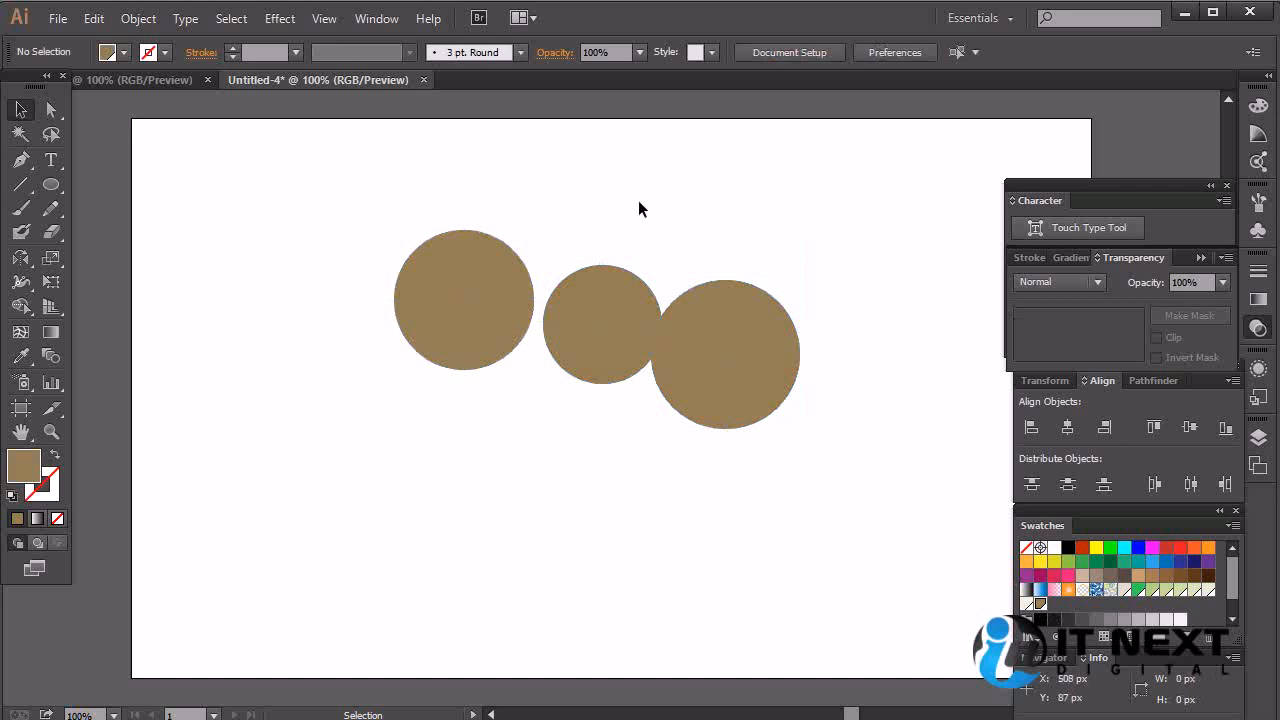
Step: Move the right circle away from the middle one, to about X 626 px, and deselect it
left_click_drag(324, 192, 897, 494)
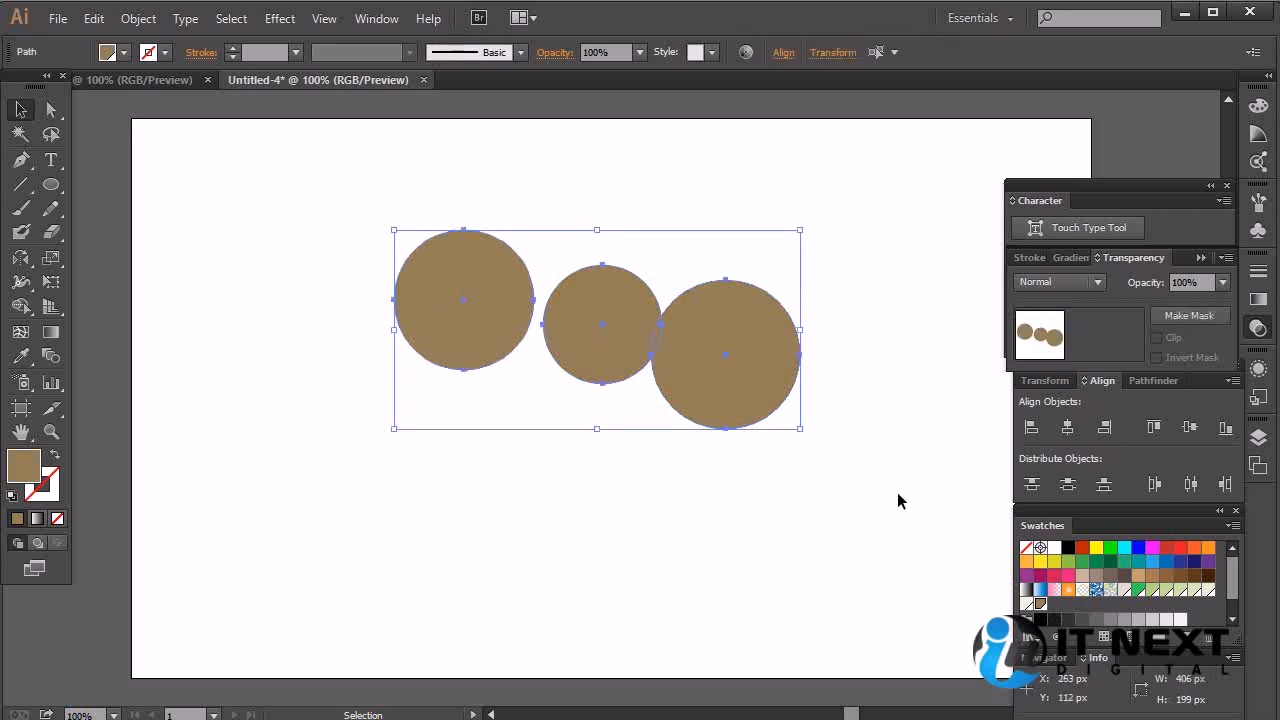
left_click(878, 489)
left_click_drag(751, 368, 855, 366)
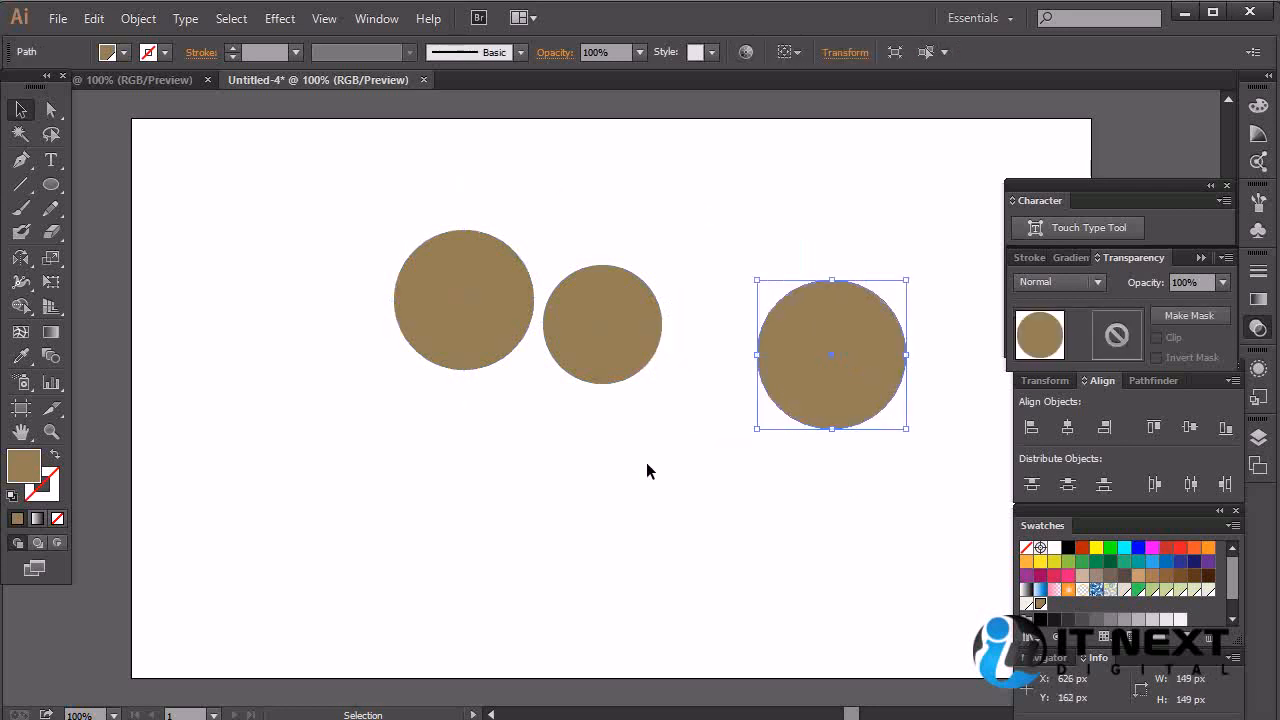
left_click(591, 520)
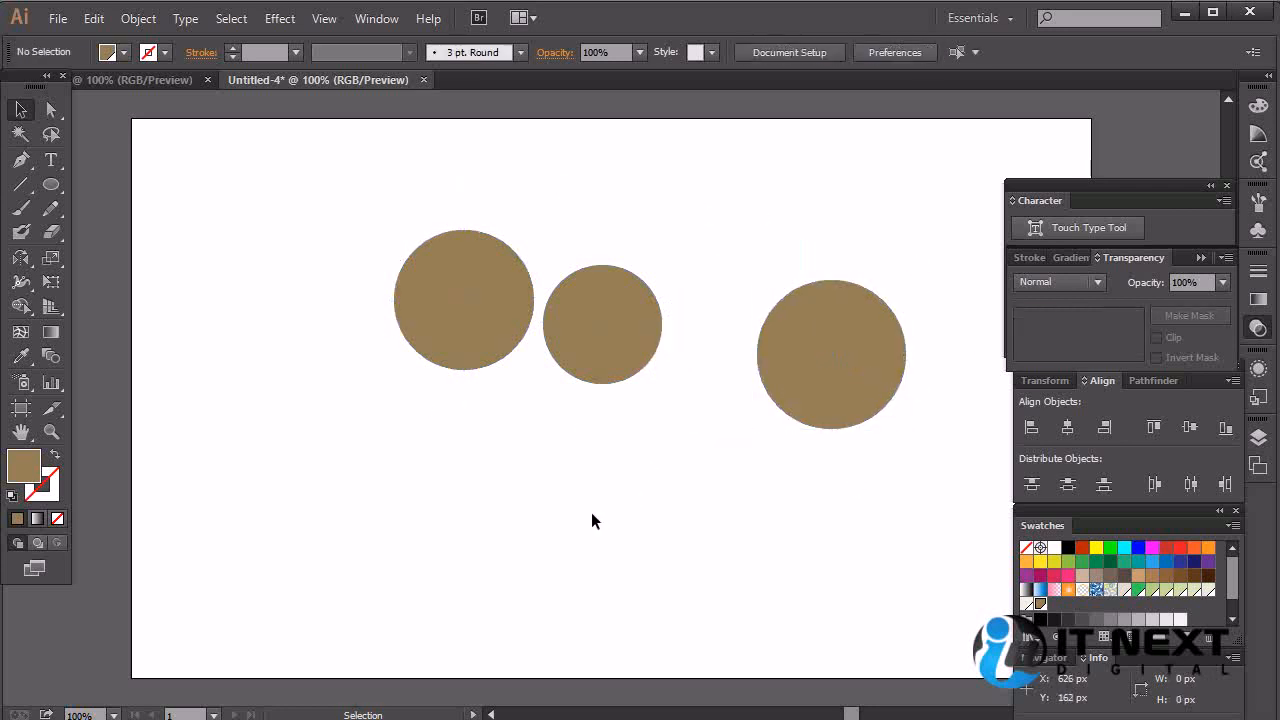
Step: With nothing selected, edit the brown global swatch with preview enabled, redefining it as green with R 74 and G 139
double_click(1040, 604)
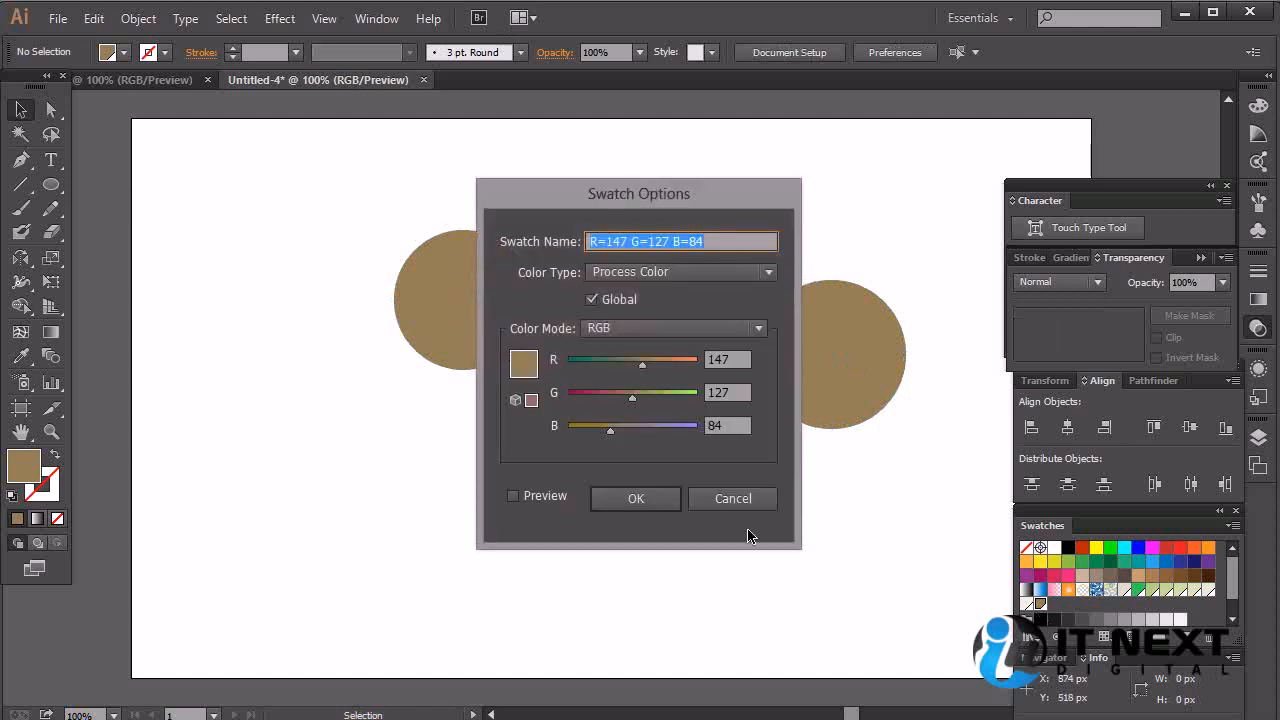
left_click_drag(641, 368, 604, 405)
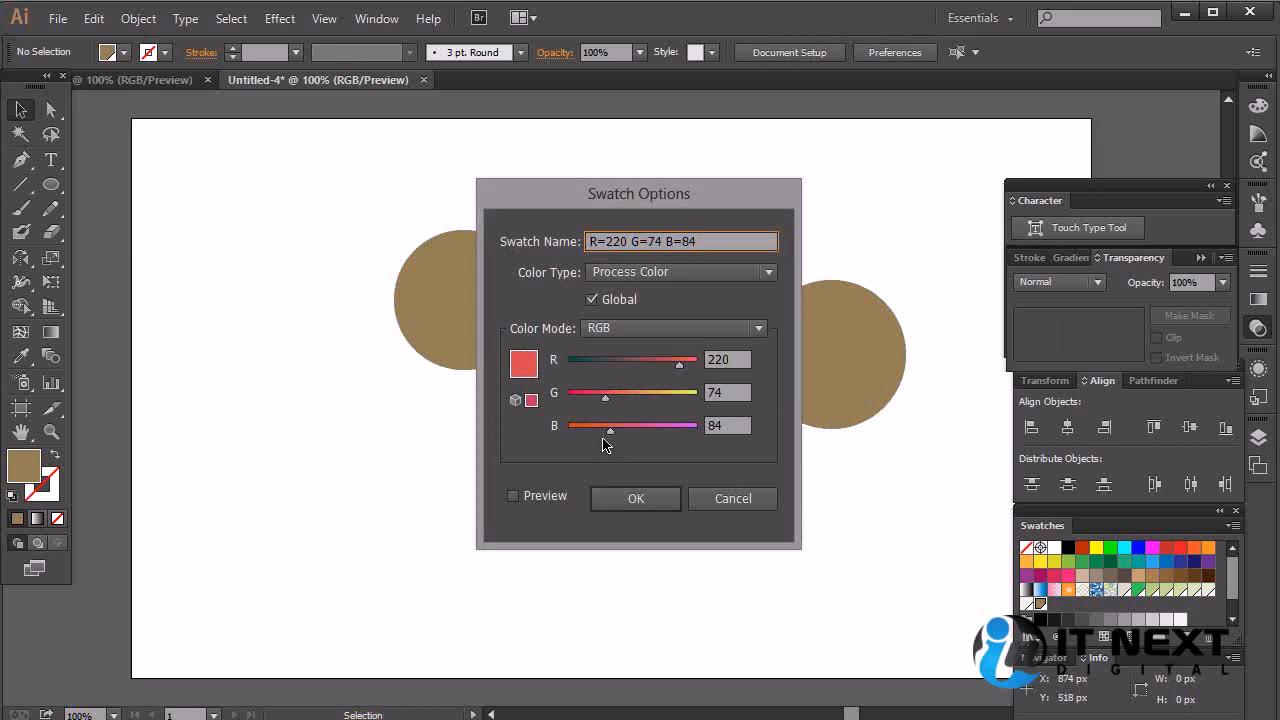
left_click_drag(702, 200, 1084, 284)
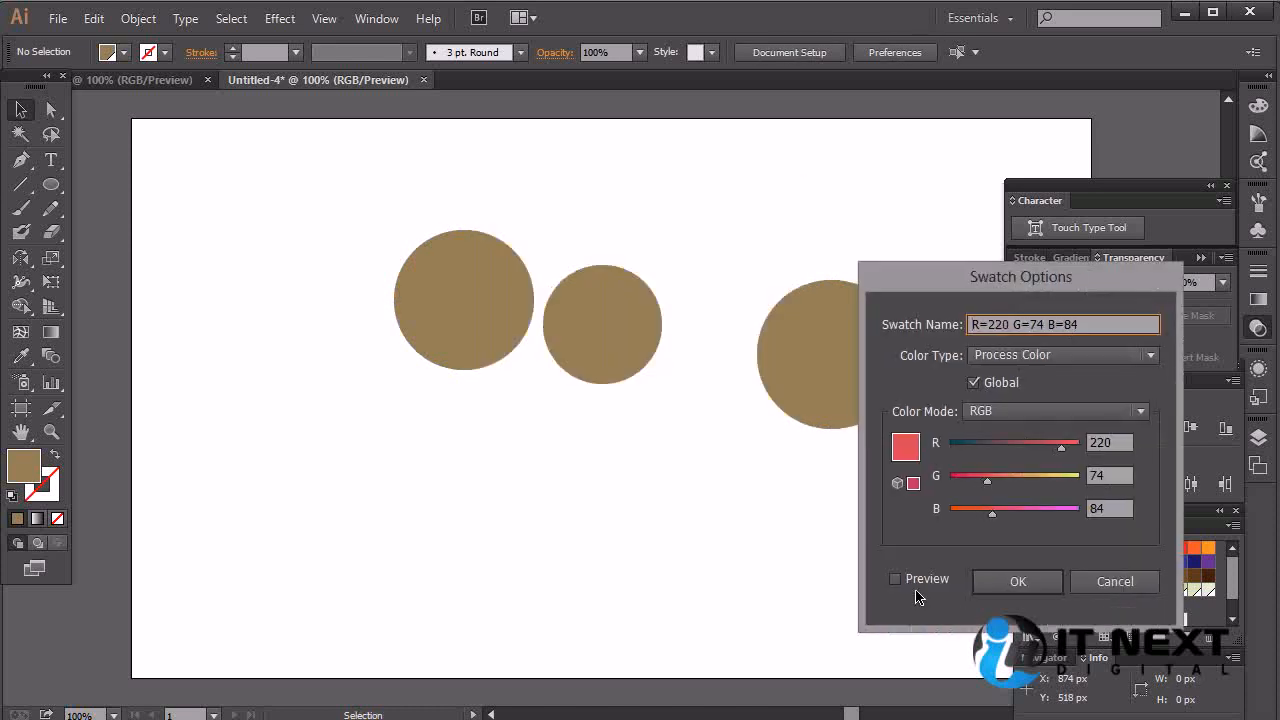
left_click(896, 580)
left_click_drag(1061, 447, 1022, 481)
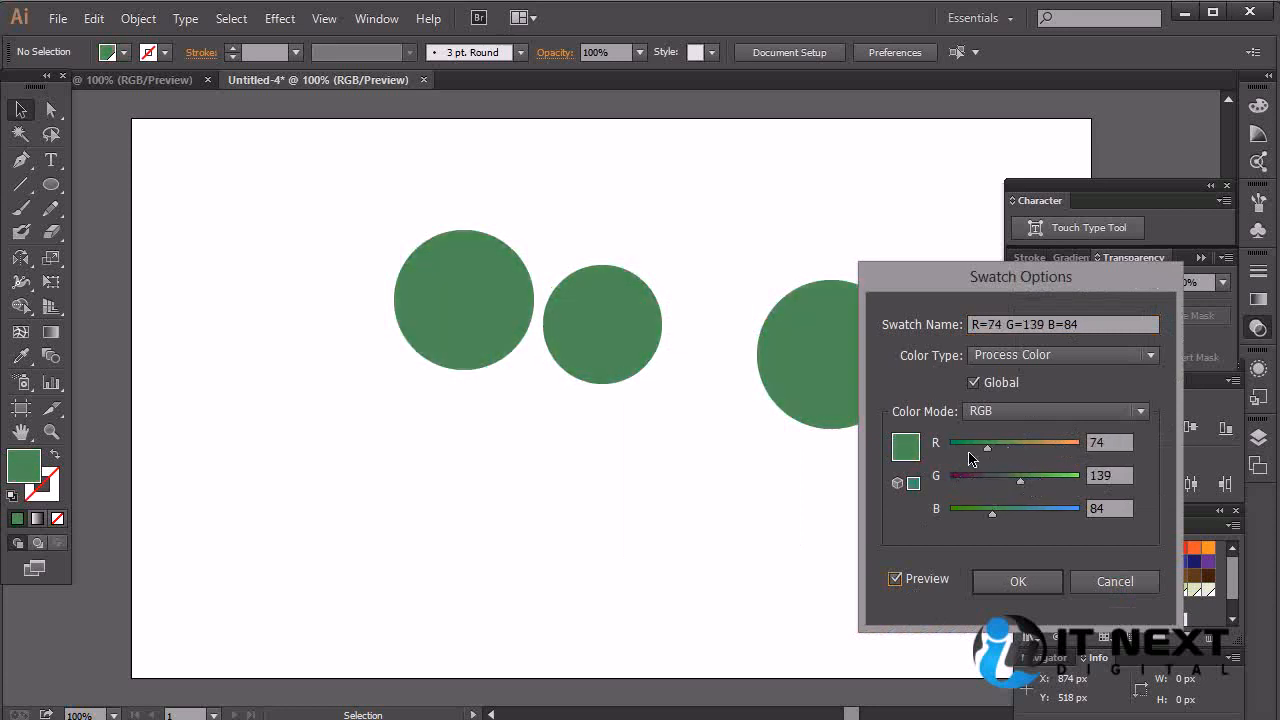
Step: Preview the global swatch as black with all values at 0, and as white with R, G and B at 255
left_click_drag(988, 451, 826, 459)
left_click_drag(1020, 481, 866, 527)
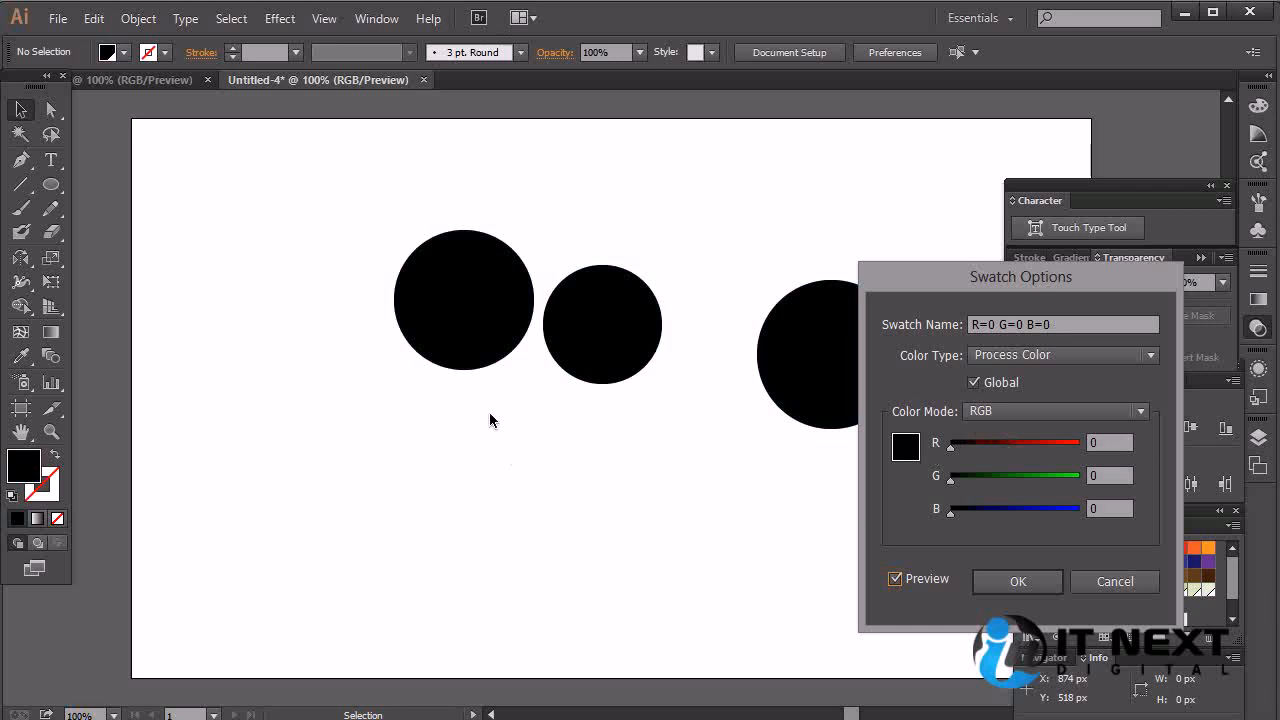
left_click_drag(950, 446, 1150, 457)
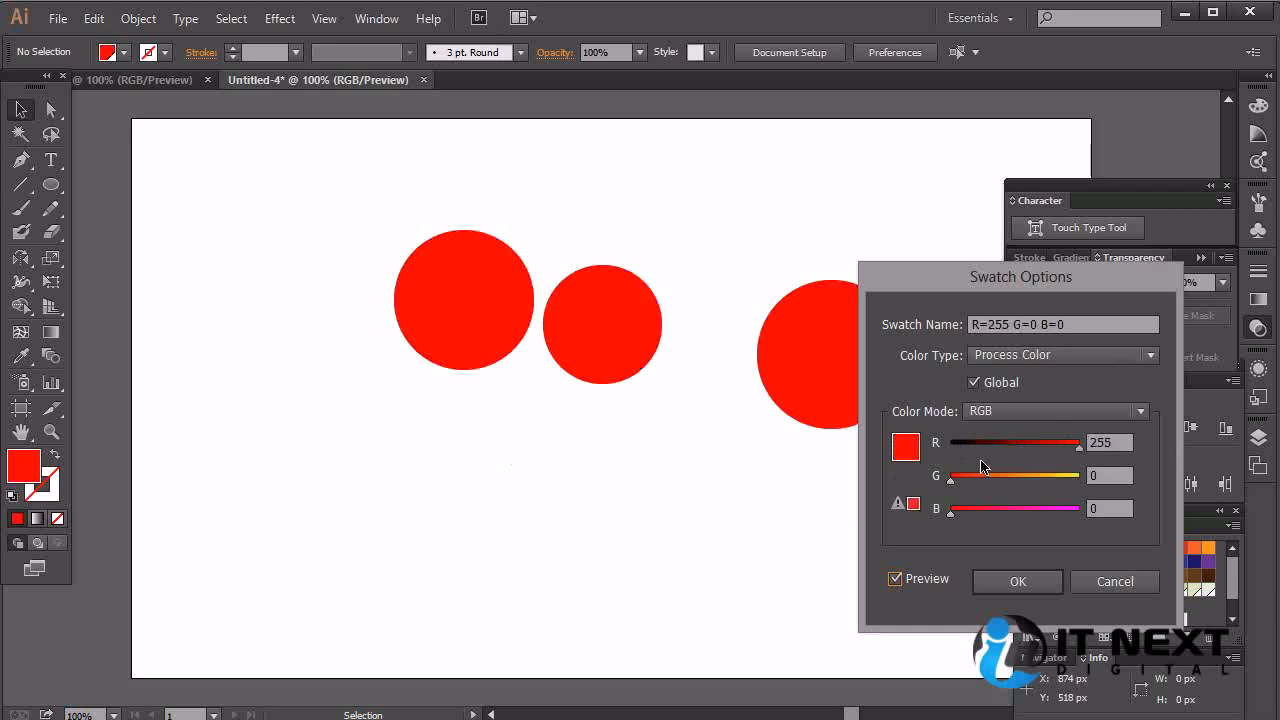
left_click_drag(958, 482, 1160, 492)
left_click_drag(960, 520, 1090, 512)
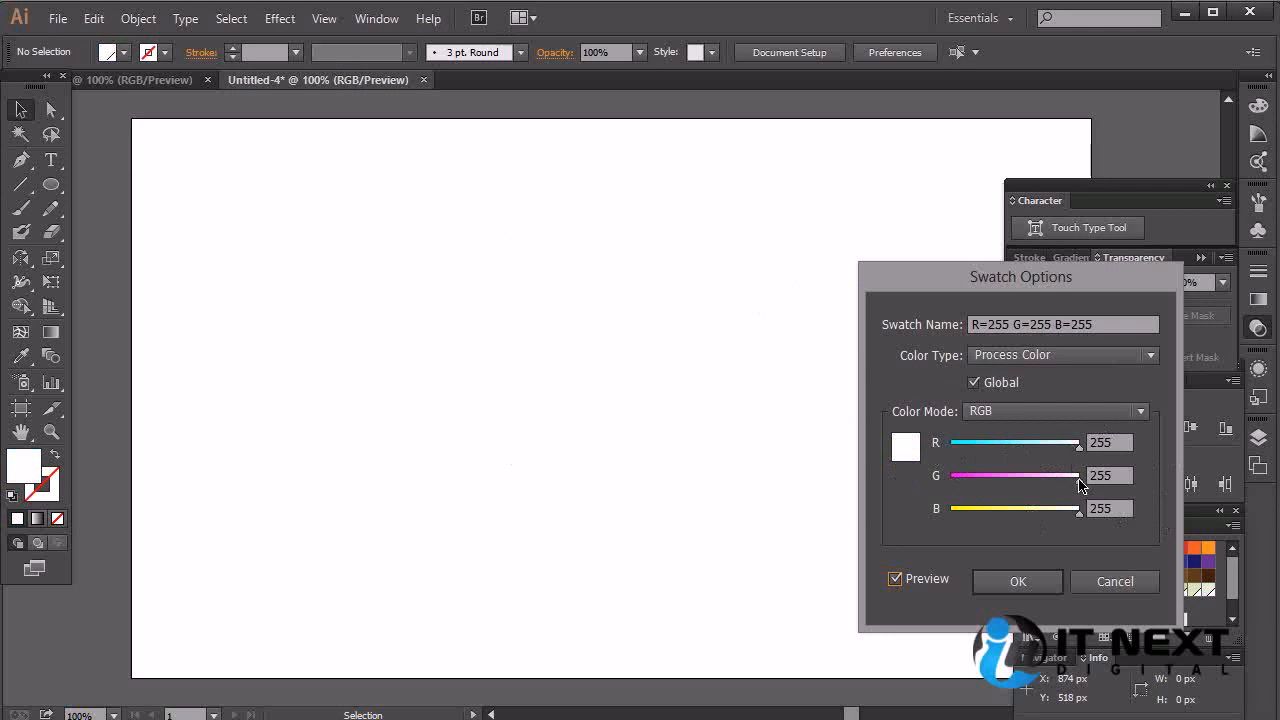
Step: Change the global swatch to olive with R 154, G 154 and B 89
left_click_drag(1080, 483, 1026, 489)
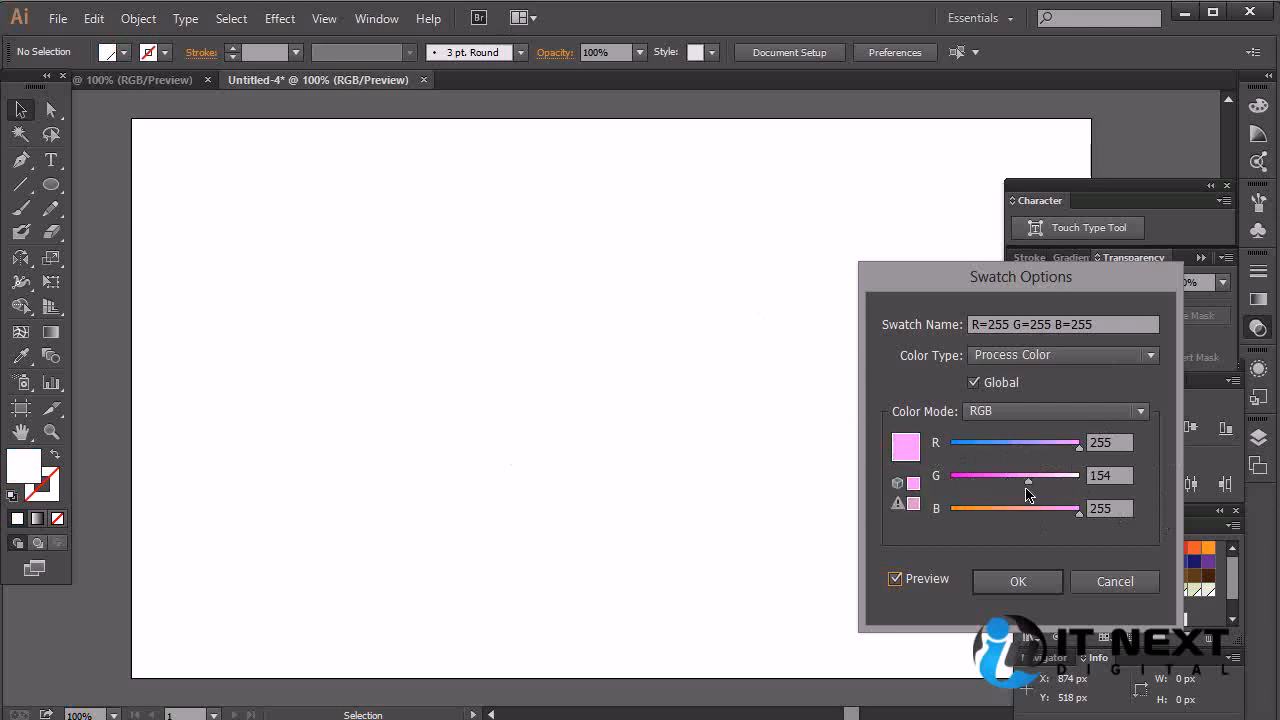
left_click_drag(1076, 447, 1028, 451)
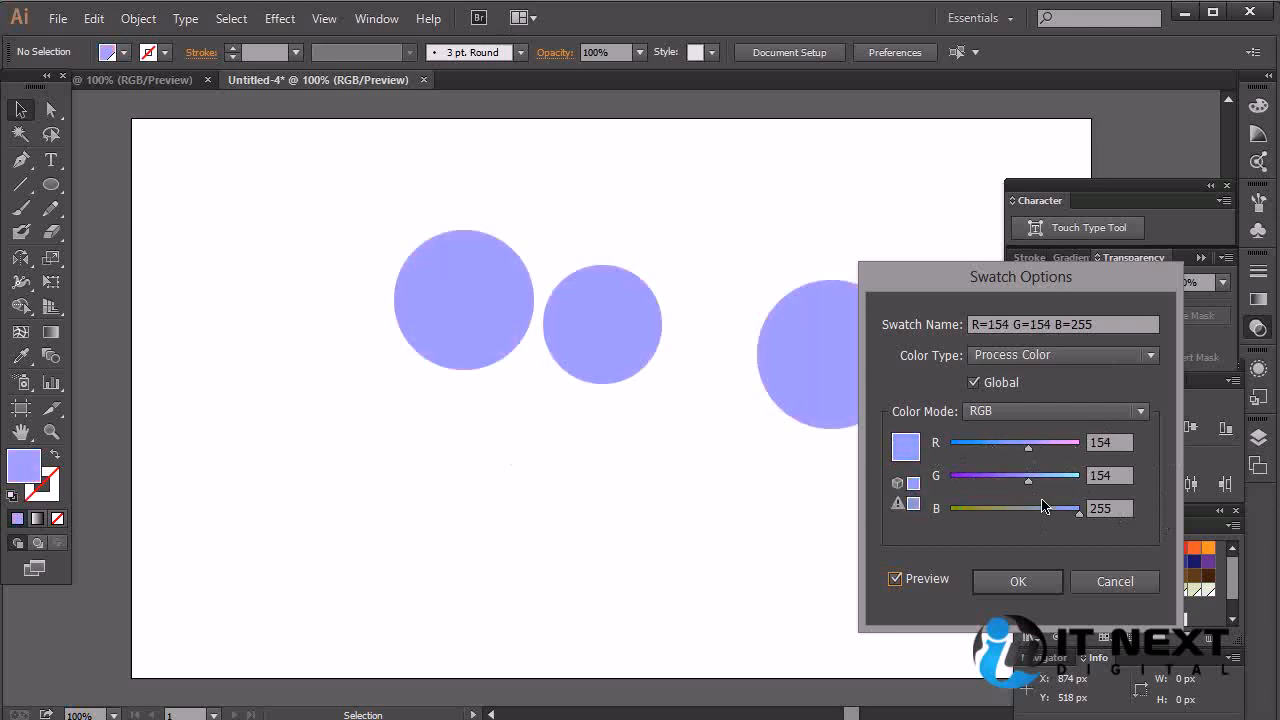
left_click_drag(1077, 518, 995, 518)
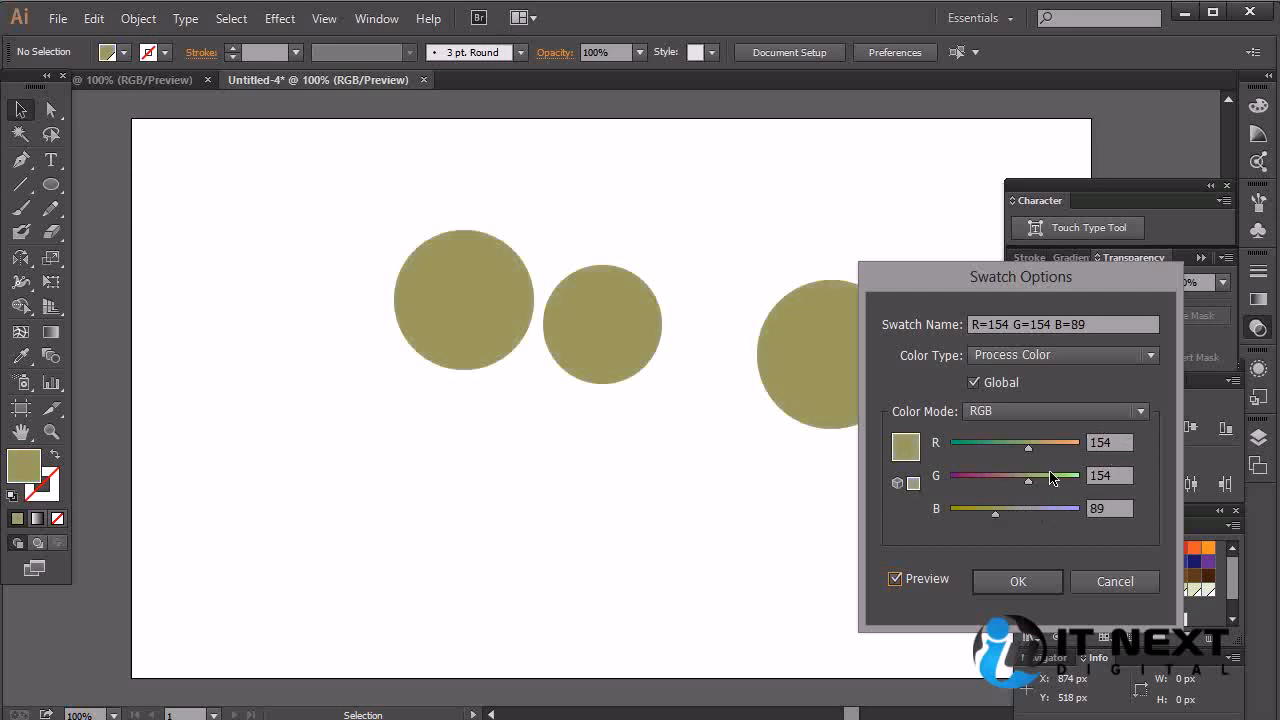
Step: Reduce the global swatch to black and set its red value to 255 for pure red
left_click_drag(1028, 451, 950, 455)
left_click_drag(1027, 485, 952, 518)
left_click(1090, 443)
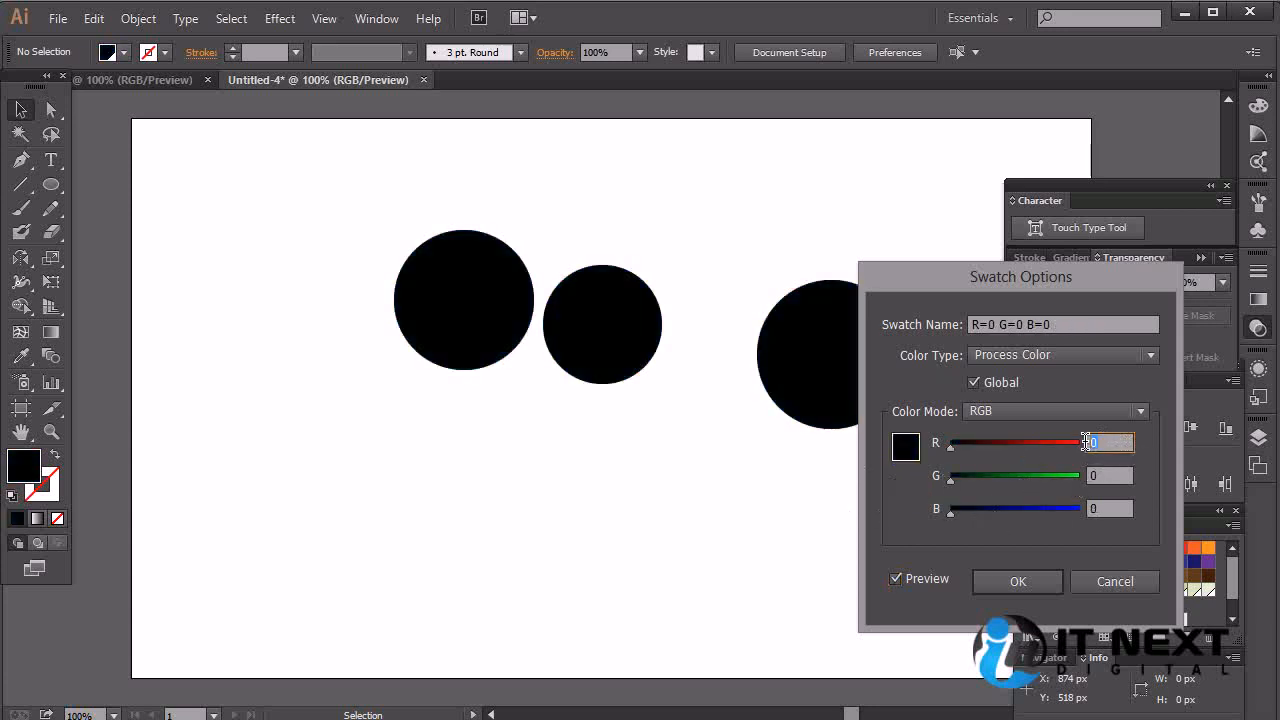
type("255")
key("Tab")
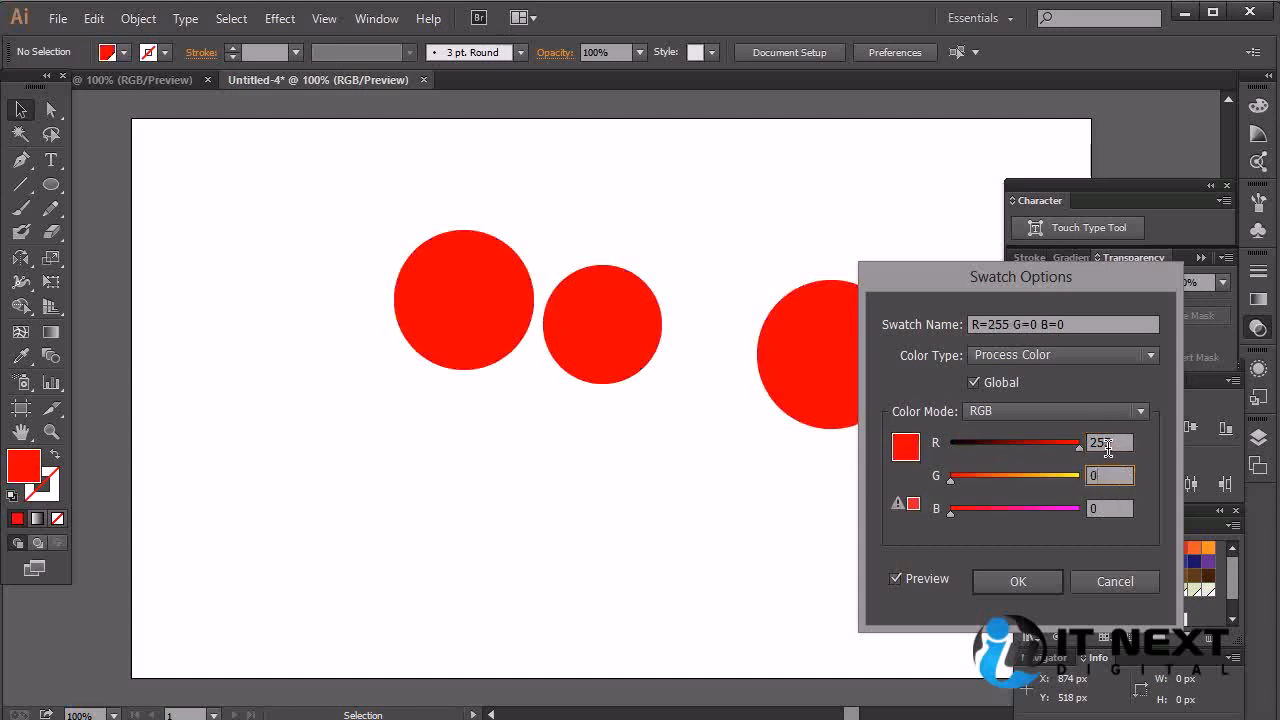
Step: Reset the global swatch to black and mix a golden orange with R 225, G 176 and B 0
left_click_drag(1080, 447, 841, 511)
left_click_drag(950, 512, 873, 511)
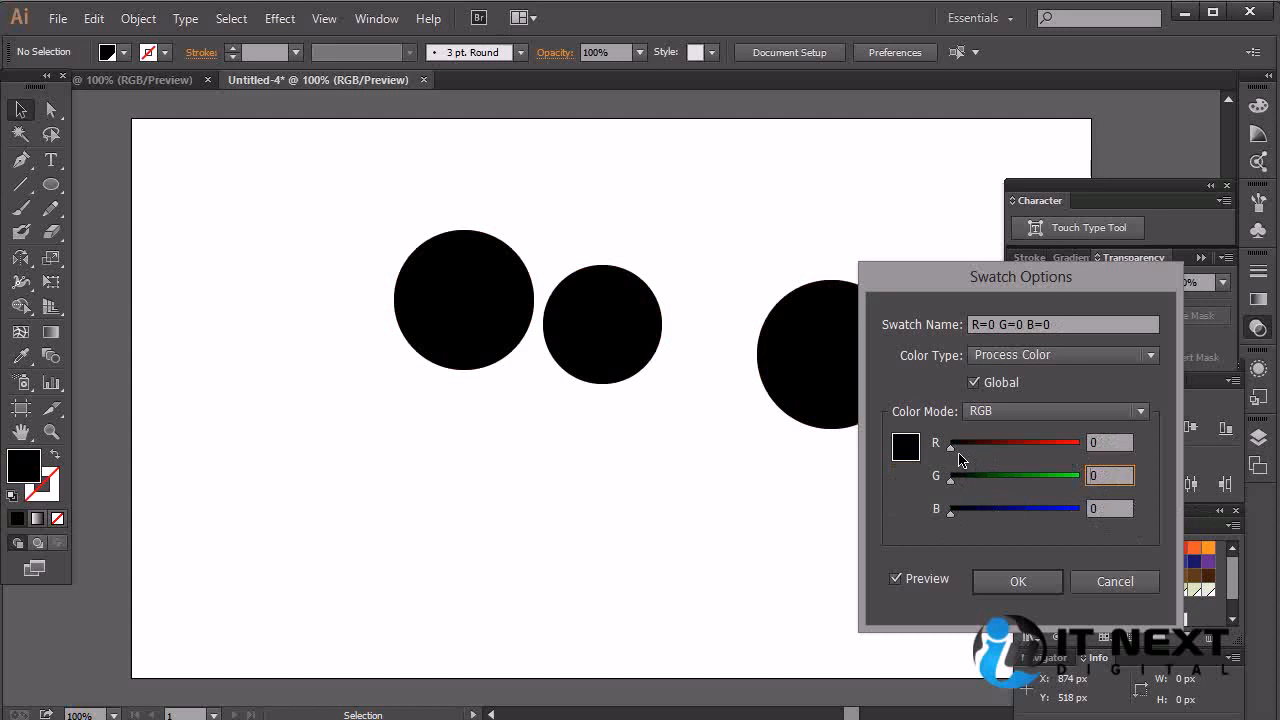
left_click_drag(956, 456, 1069, 456)
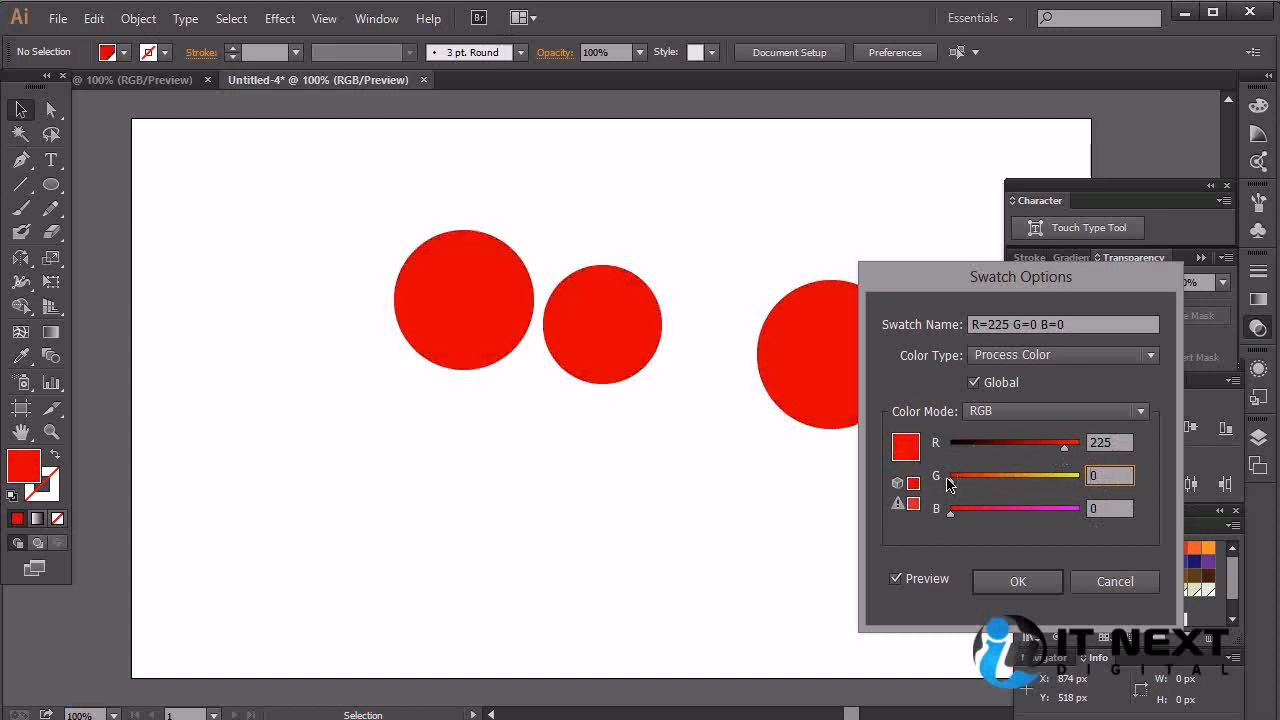
left_click_drag(951, 482, 1013, 487)
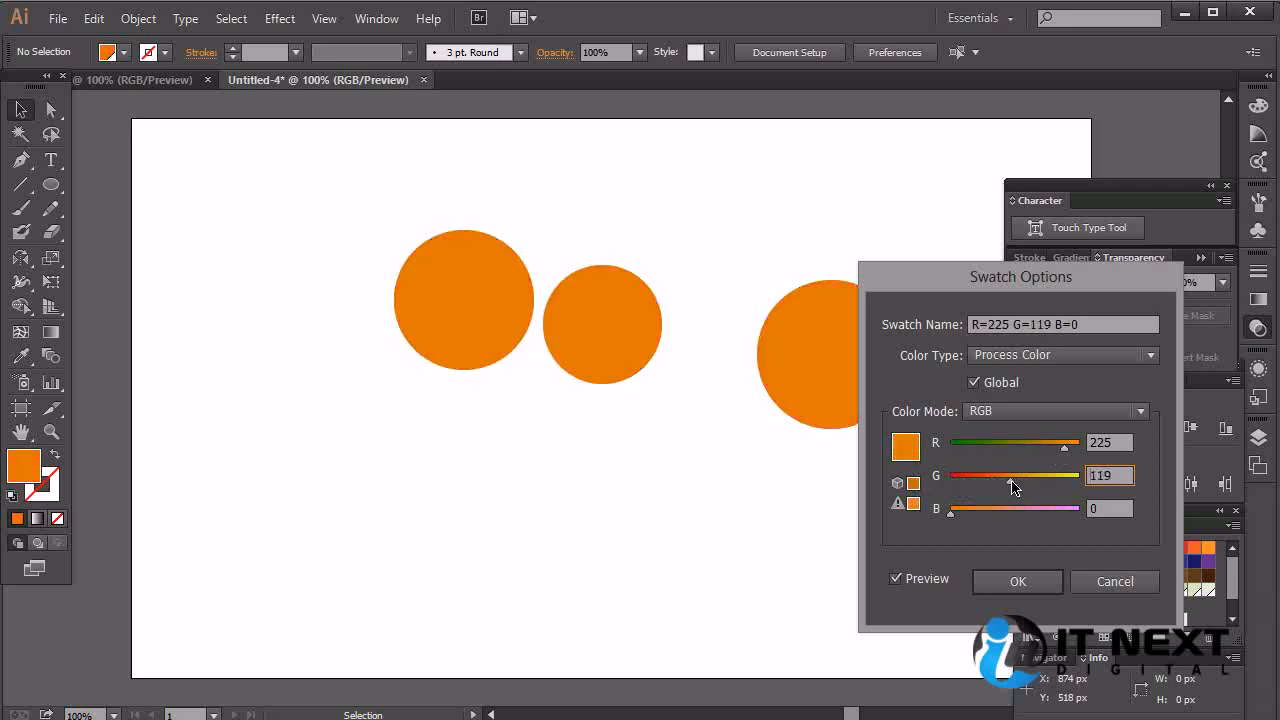
left_click_drag(1009, 485, 1040, 490)
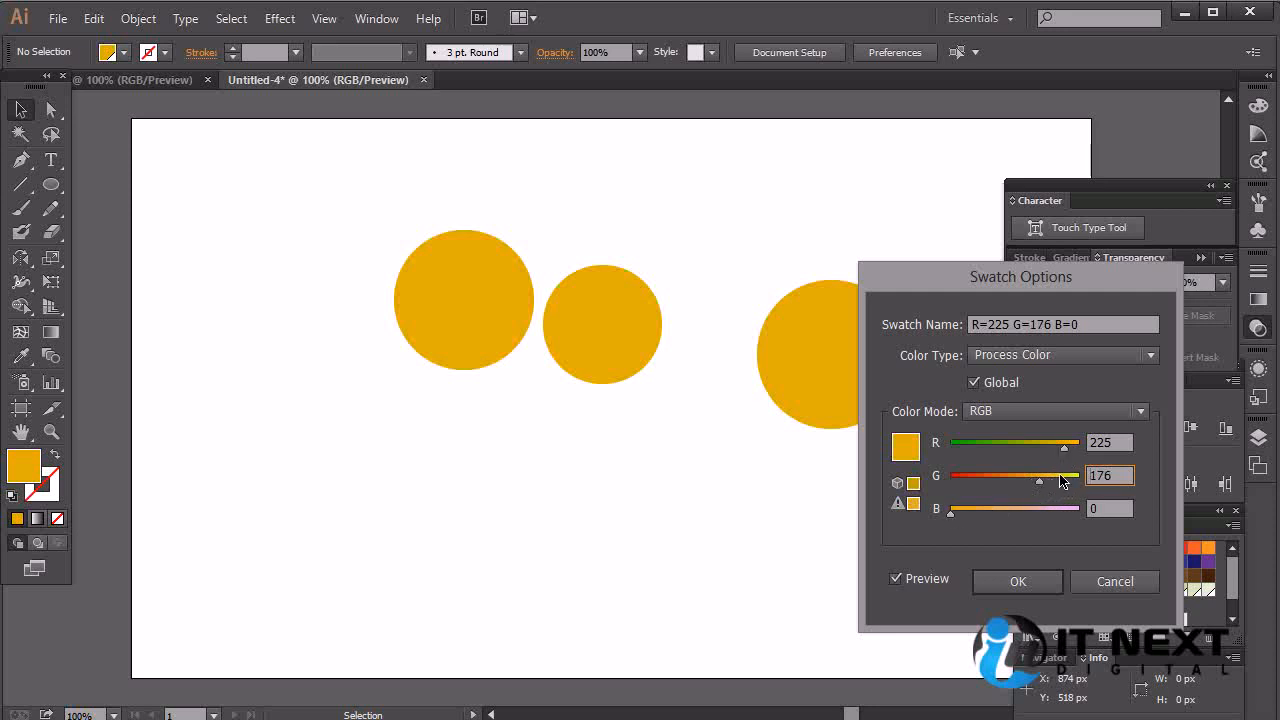
Step: Redefine the global swatch as bright blue with R 0, G 142 and B 227, and view the available color modes
left_click_drag(1061, 482, 945, 495)
left_click_drag(1064, 447, 950, 447)
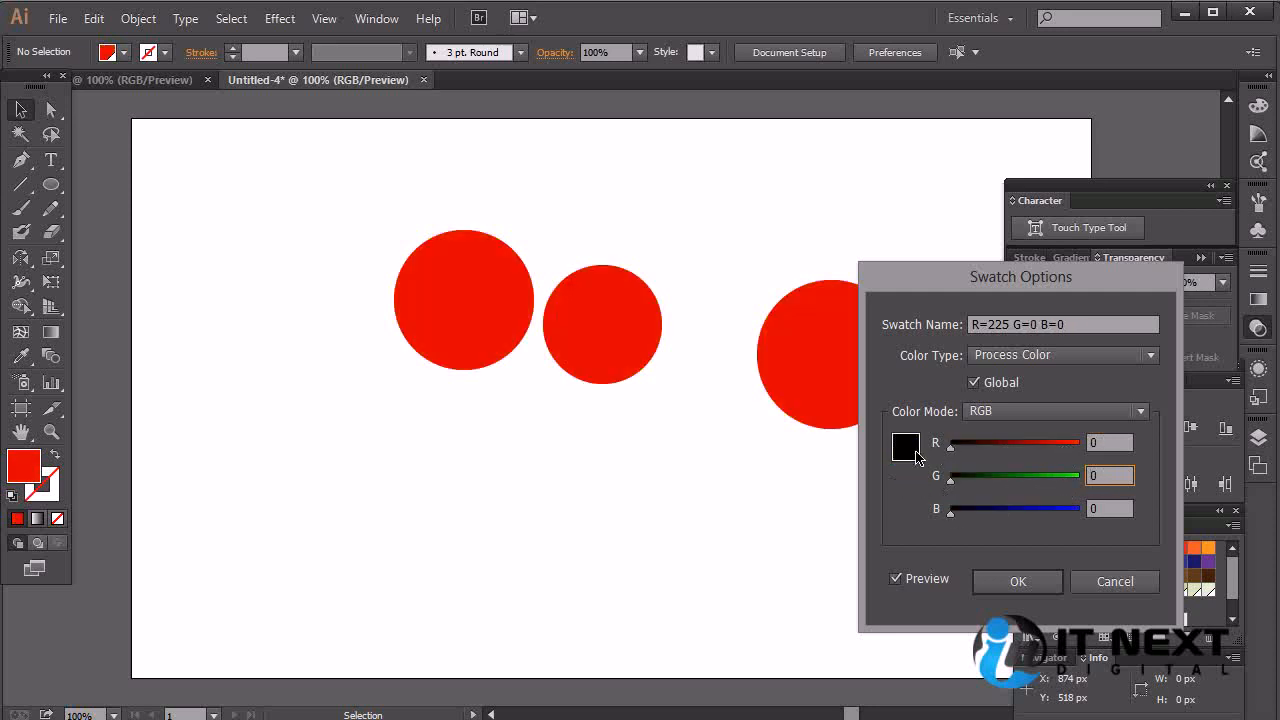
left_click_drag(950, 512, 1066, 521)
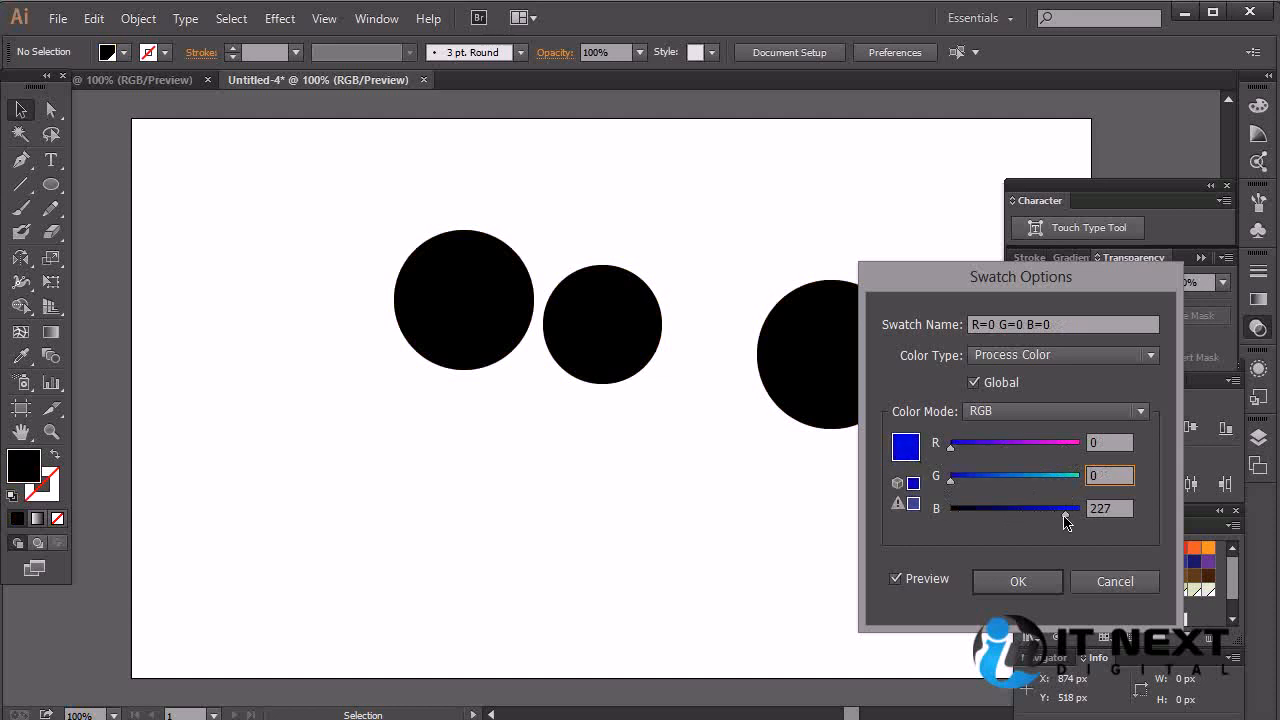
left_click_drag(953, 480, 1020, 483)
left_click(1076, 411)
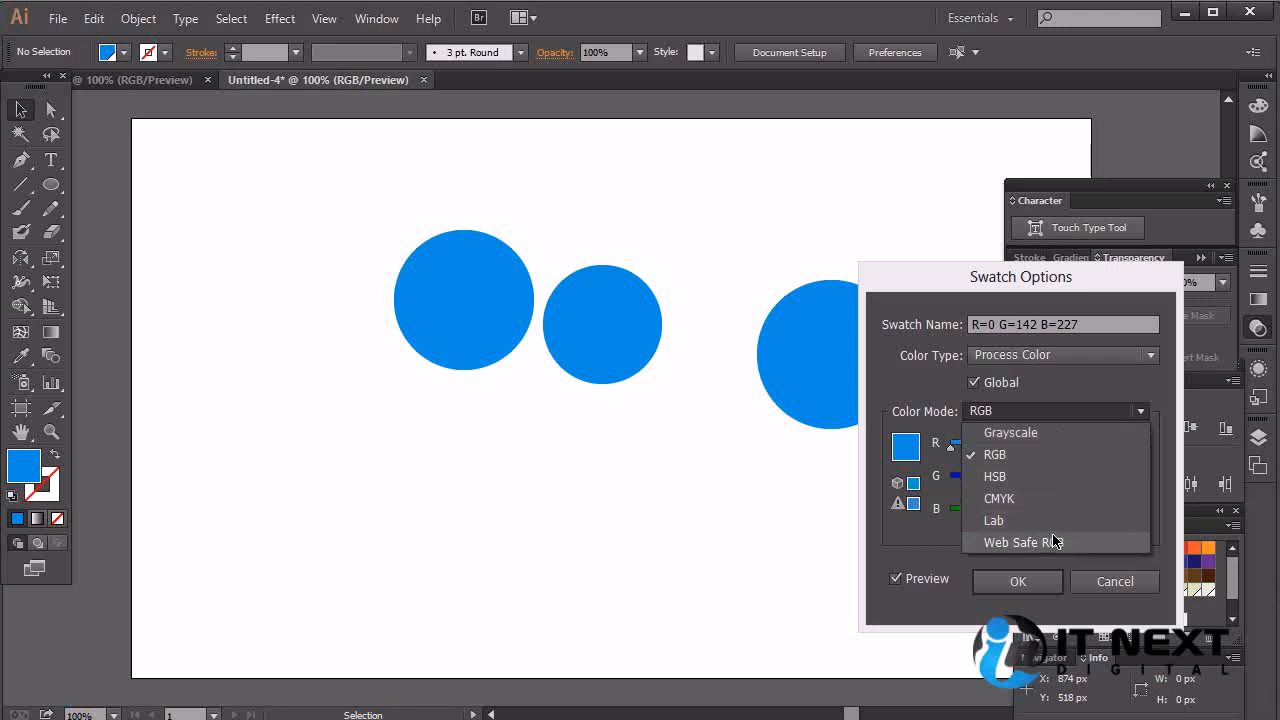
left_click(931, 544)
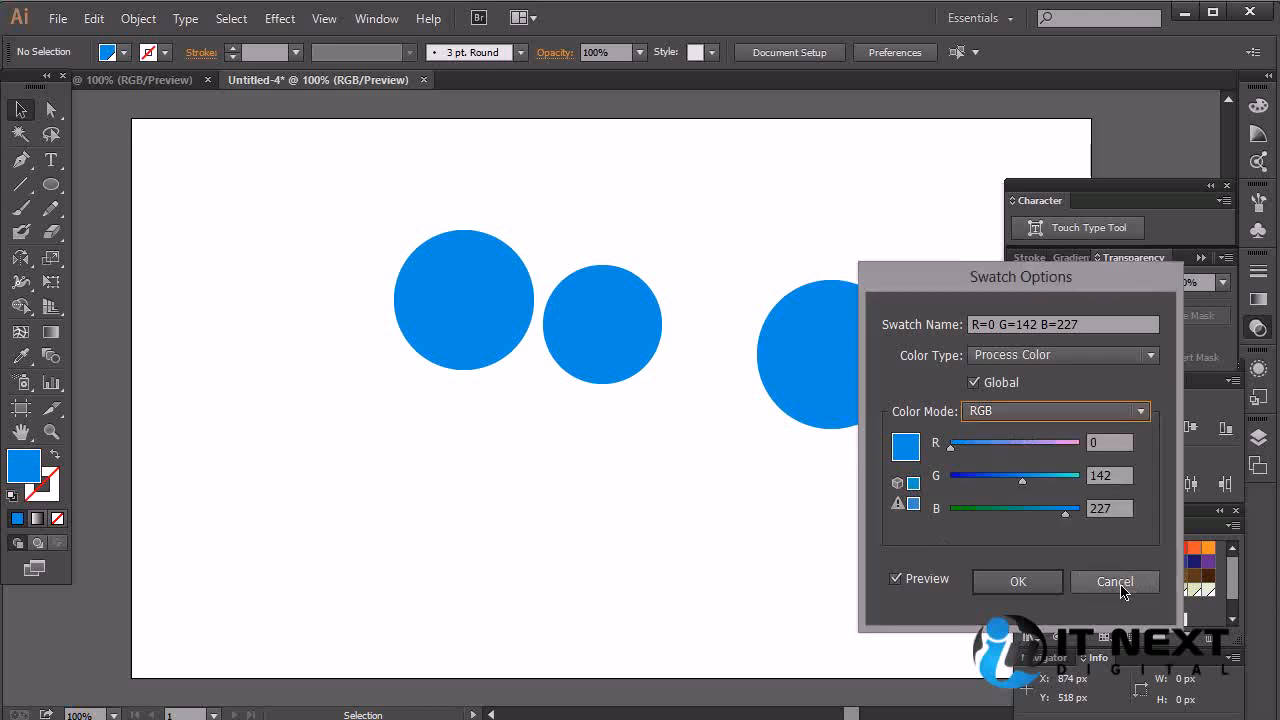